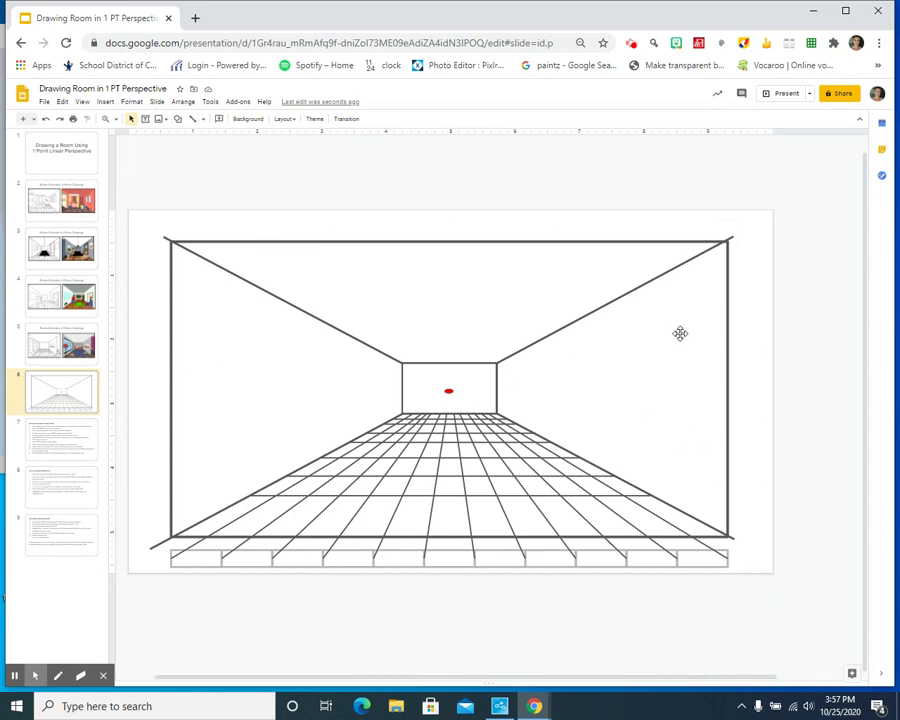
- Draw the door's front edge as a vertical line on the right wall and thicken its line weight
{"action": "left_click", "coordinate": [193, 121]}
{"action": "mouse_move", "coordinate": [663, 311]}
{"action": "left_mouse_down"}
{"action": "mouse_move", "coordinate": [668, 507]}
{"action": "mouse_move", "coordinate": [671, 500]}
{"action": "left_mouse_up"}
{"action": "left_click", "coordinate": [763, 424]}
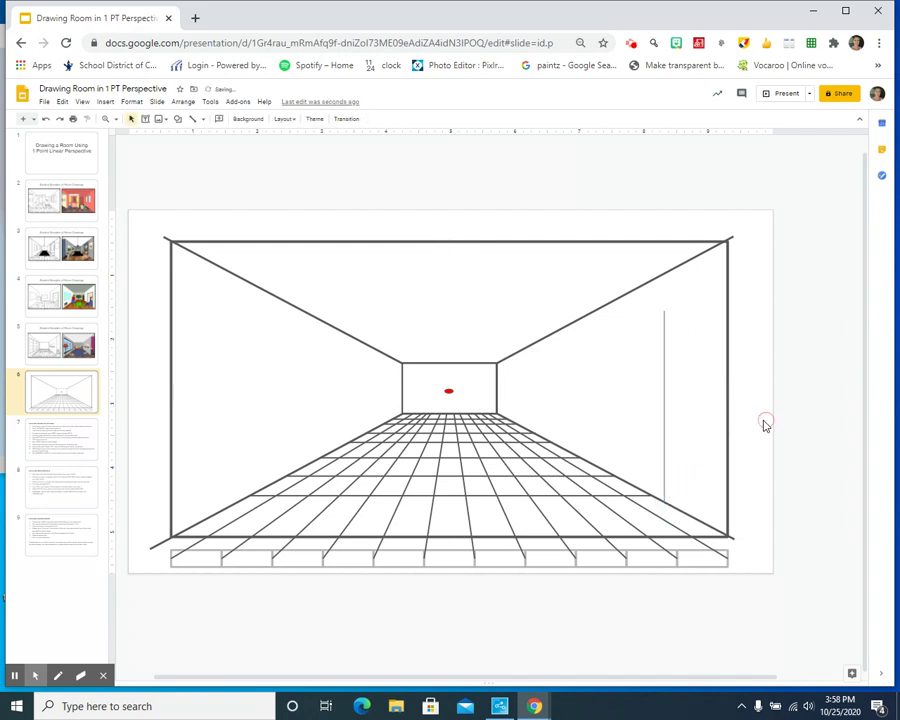
{"action": "left_click", "coordinate": [664, 373]}
{"action": "left_click", "coordinate": [233, 119]}
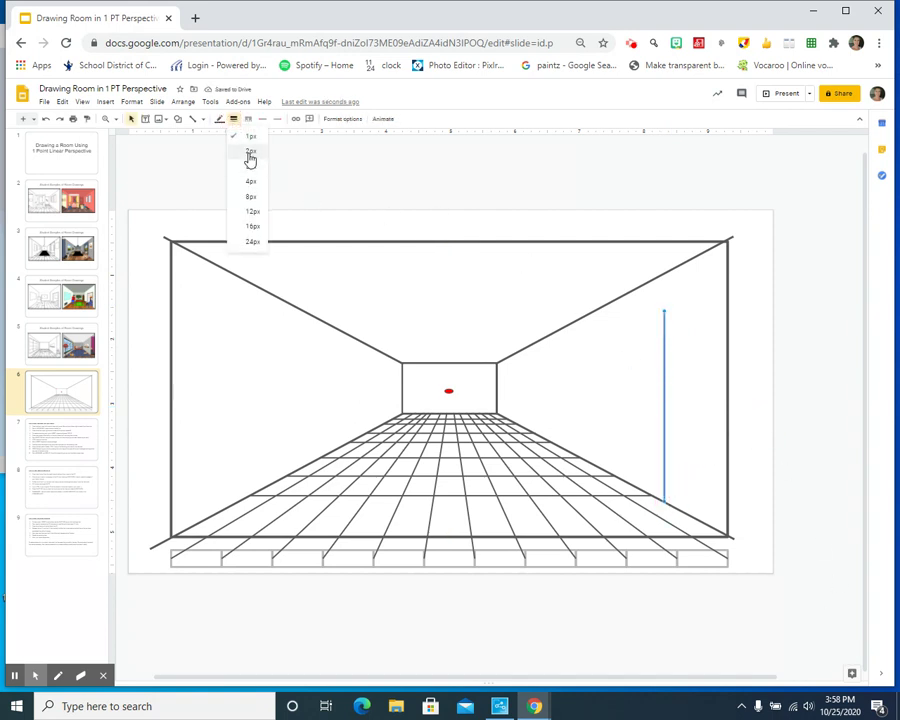
{"action": "left_click", "coordinate": [250, 153]}
{"action": "left_click", "coordinate": [769, 237]}
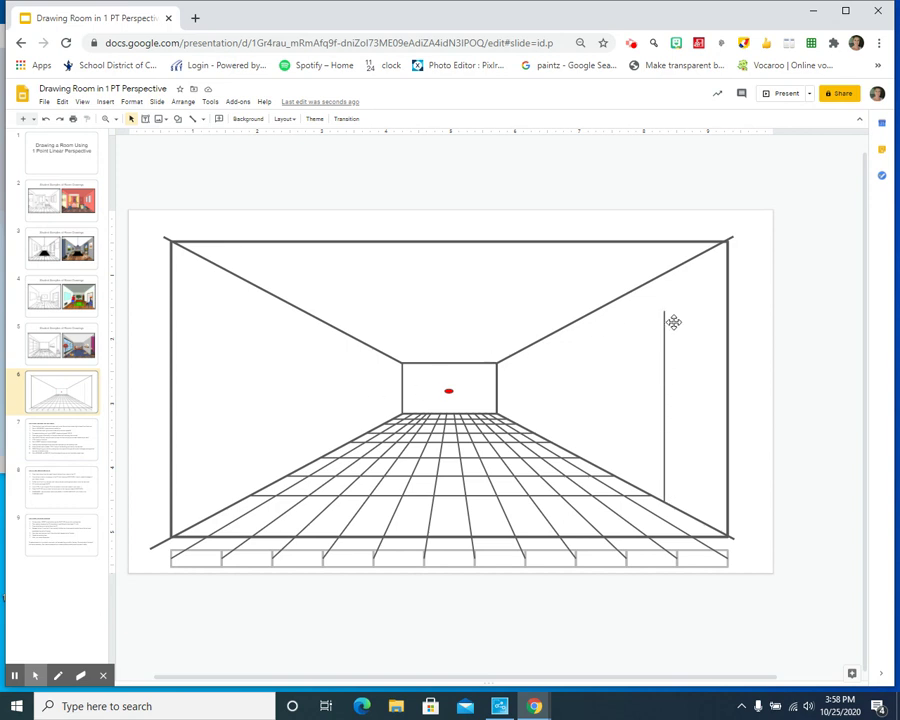
- Draw a line from the door edge's top to the red vanishing point and thicken it
{"action": "left_click", "coordinate": [190, 120]}
{"action": "mouse_move", "coordinate": [664, 311]}
{"action": "left_mouse_down"}
{"action": "mouse_move", "coordinate": [568, 360]}
{"action": "mouse_move", "coordinate": [448, 391]}
{"action": "left_mouse_up"}
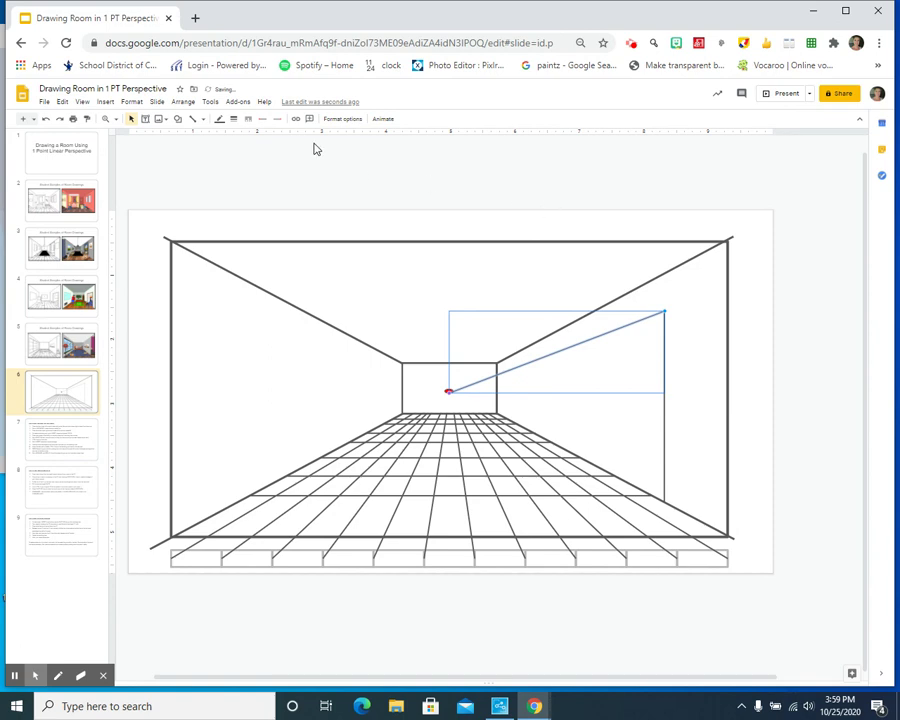
{"action": "left_click", "coordinate": [234, 119]}
{"action": "left_click", "coordinate": [249, 153]}
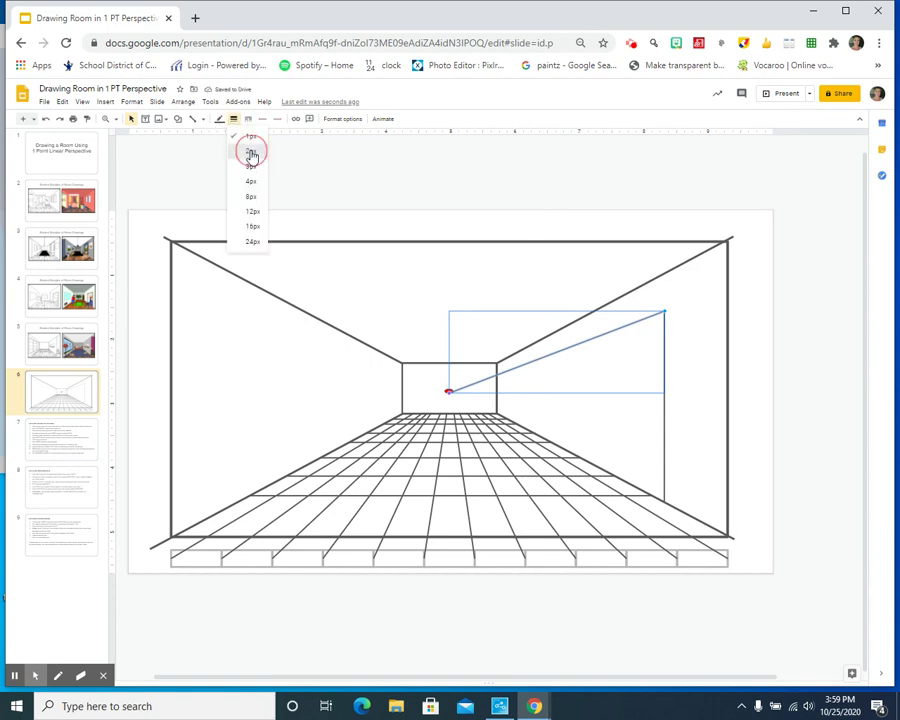
{"action": "left_click", "coordinate": [472, 188]}
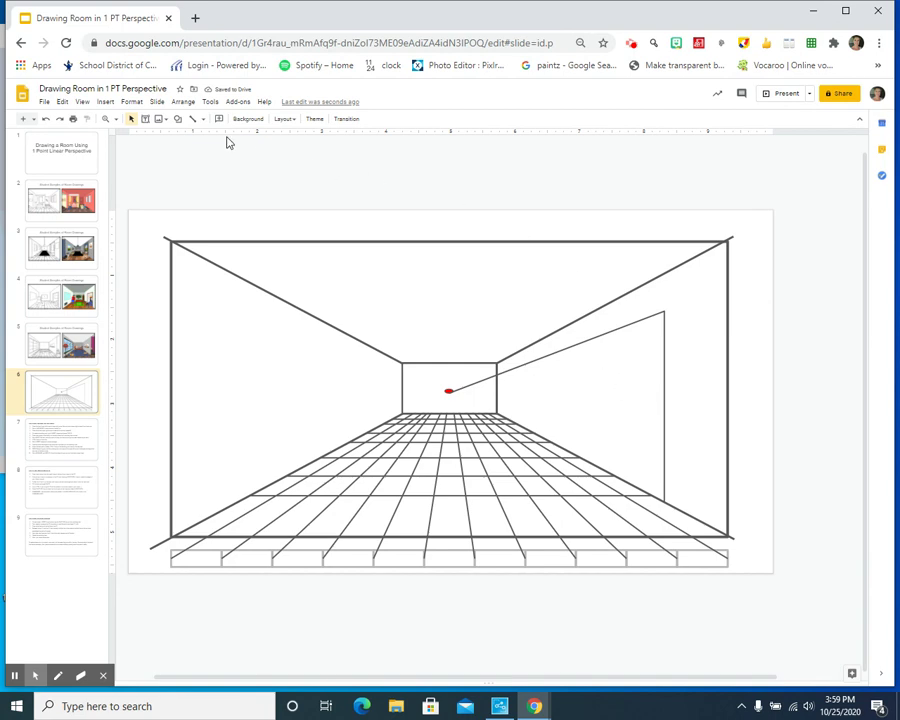
- Draw a second vertical line as the door's far edge
{"action": "left_click", "coordinate": [191, 121]}
{"action": "left_click_drag", "start_coordinate": [584, 341], "coordinate": [581, 458]}
{"action": "left_click", "coordinate": [766, 386]}
- Zoom in on the door and drag the far edge's bottom endpoint down onto the floor line
{"action": "left_click", "coordinate": [80, 103]}
{"action": "mouse_move", "coordinate": [151, 206]}
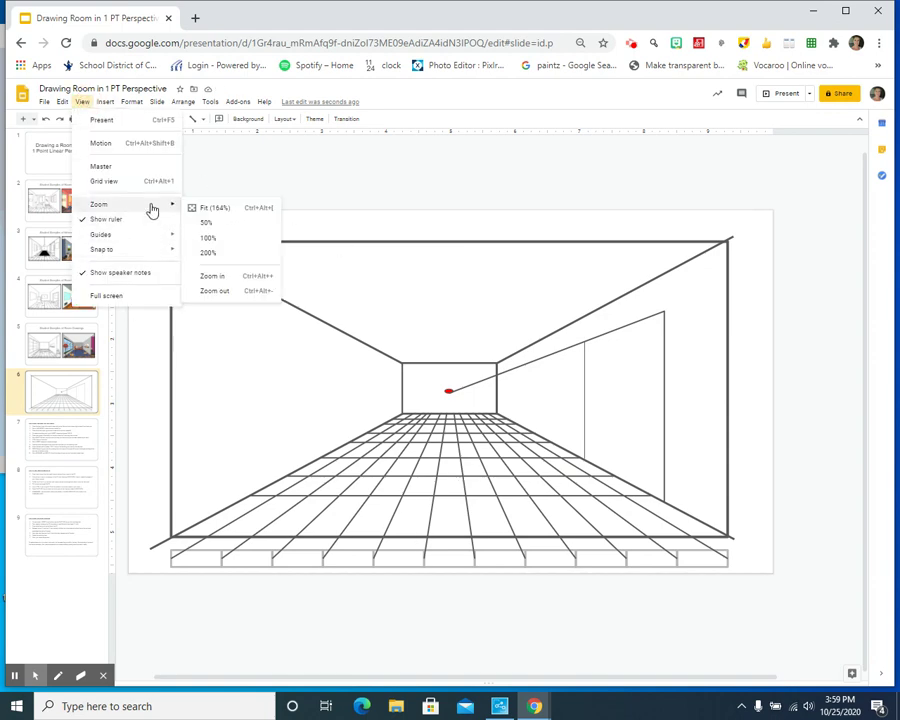
{"action": "left_click", "coordinate": [221, 291]}
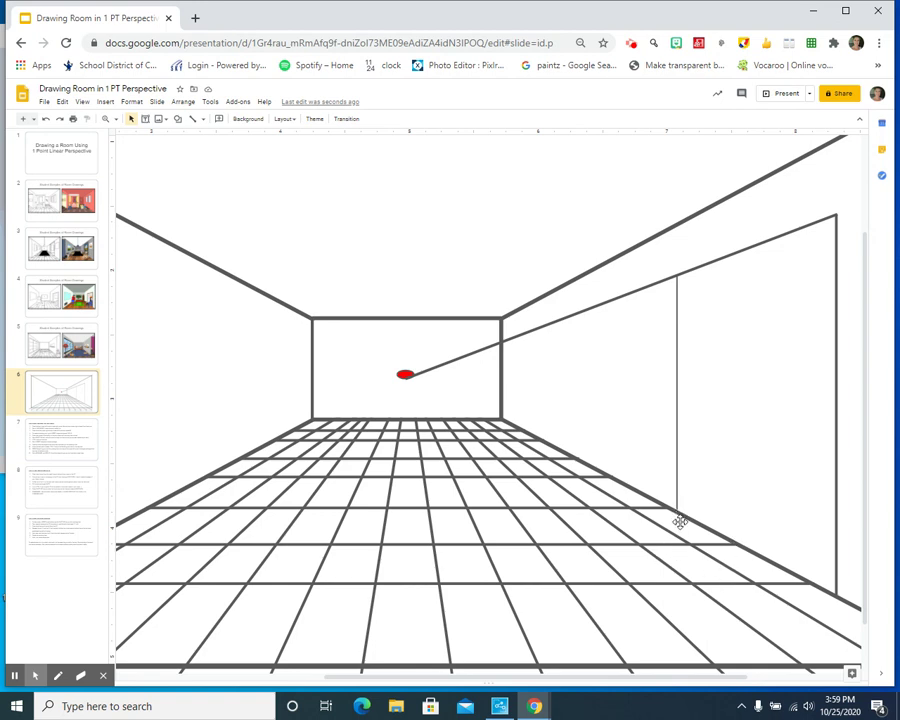
{"action": "left_click", "coordinate": [82, 101]}
{"action": "mouse_move", "coordinate": [128, 213]}
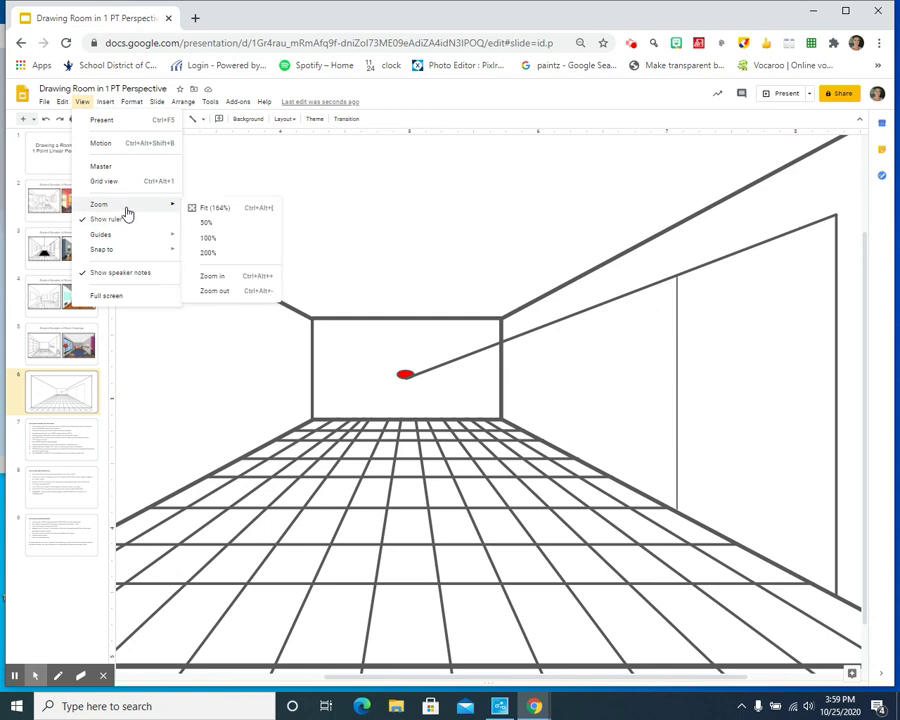
{"action": "left_click", "coordinate": [237, 276]}
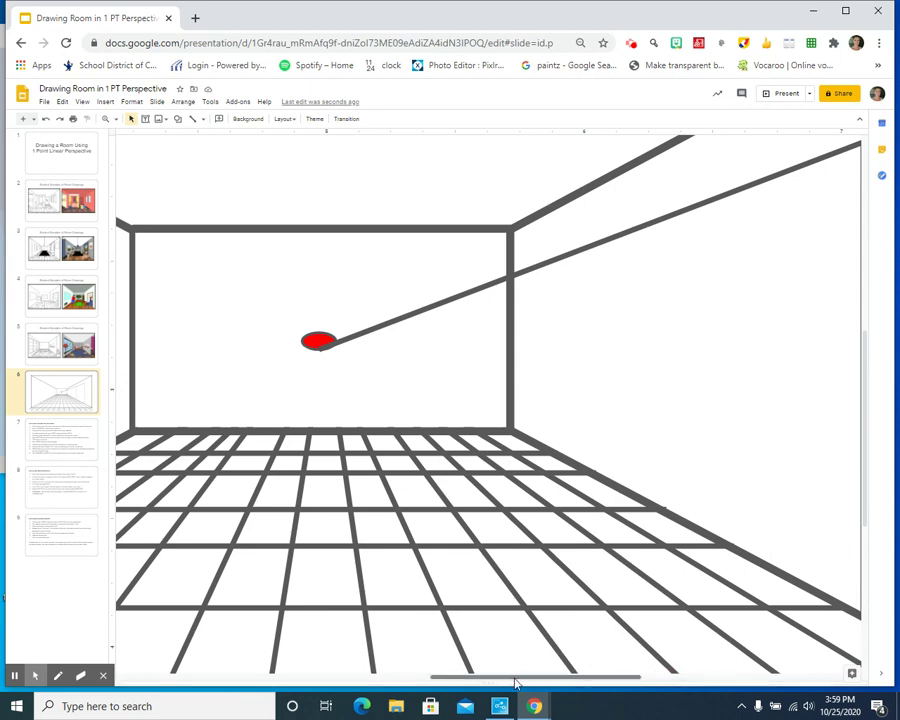
{"action": "left_click_drag", "start_coordinate": [514, 681], "coordinate": [624, 680]}
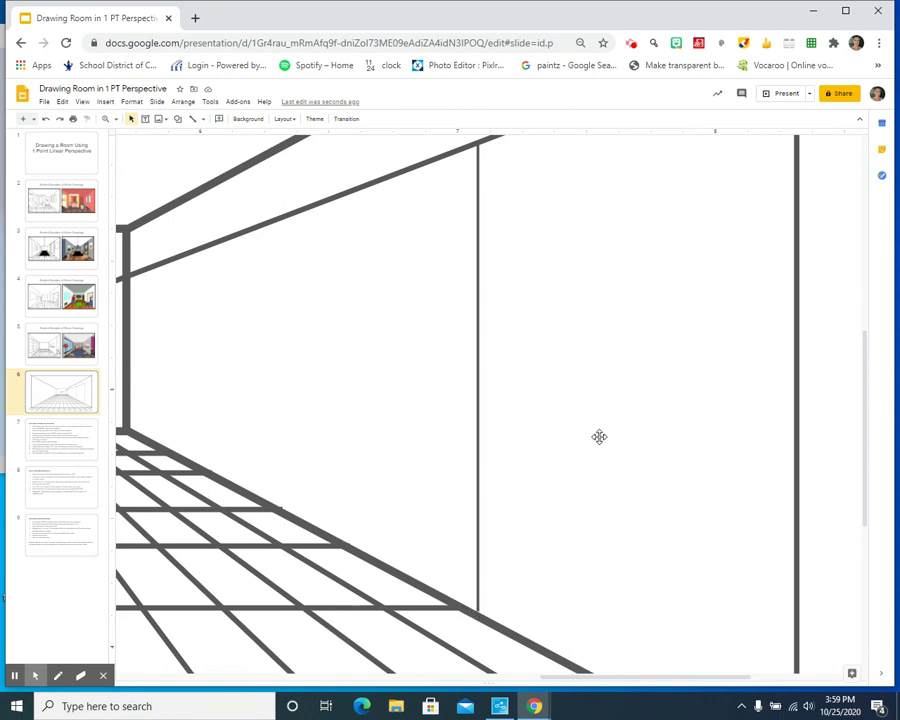
{"action": "left_click", "coordinate": [478, 592]}
{"action": "left_click_drag", "start_coordinate": [478, 612], "coordinate": [478, 615]}
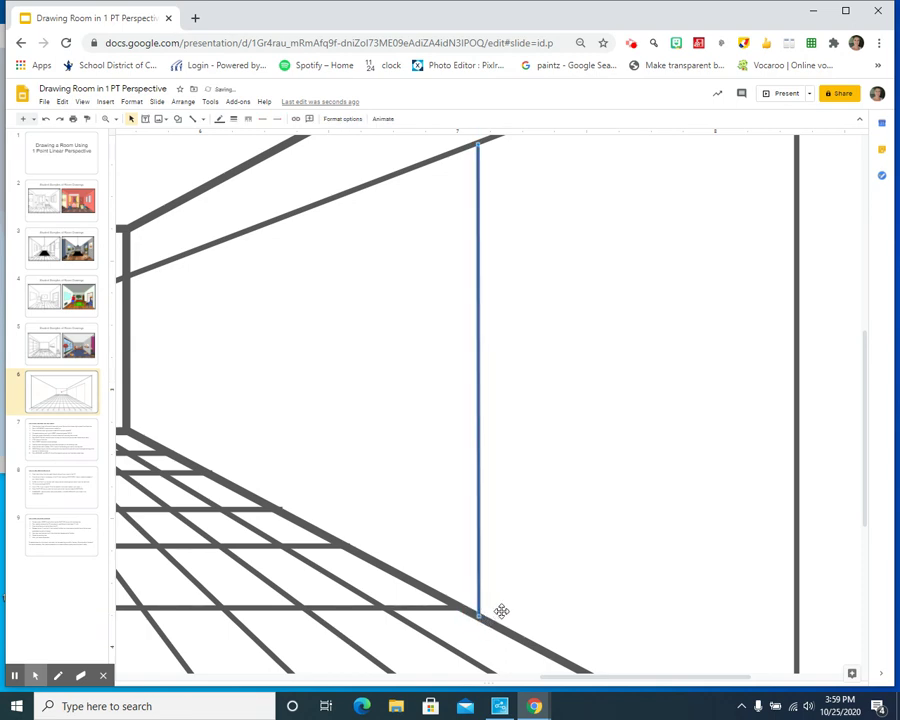
{"action": "left_click", "coordinate": [622, 574]}
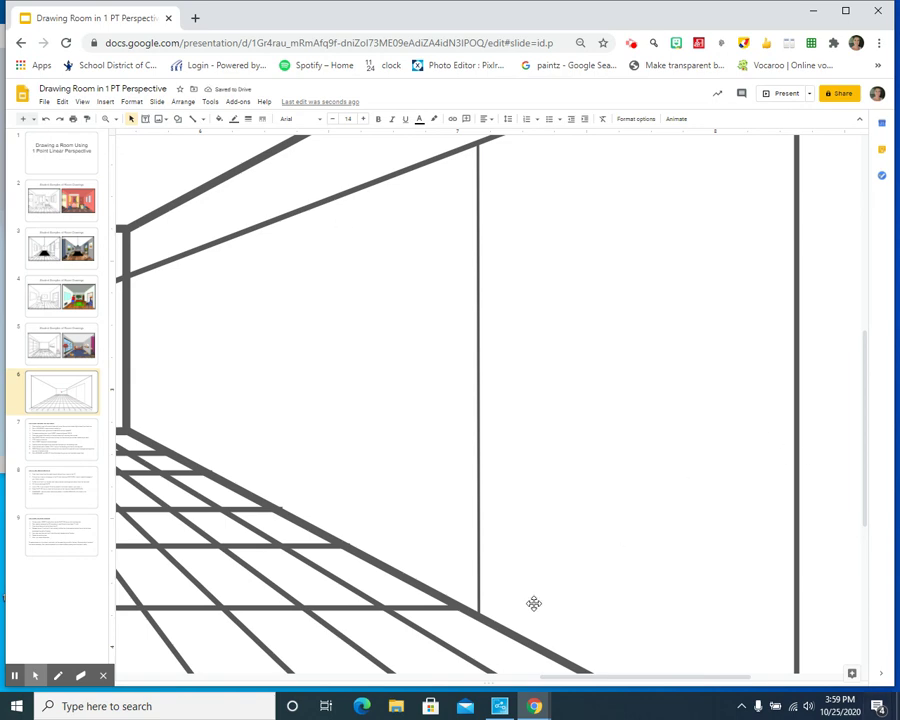
{"action": "left_click", "coordinate": [83, 102]}
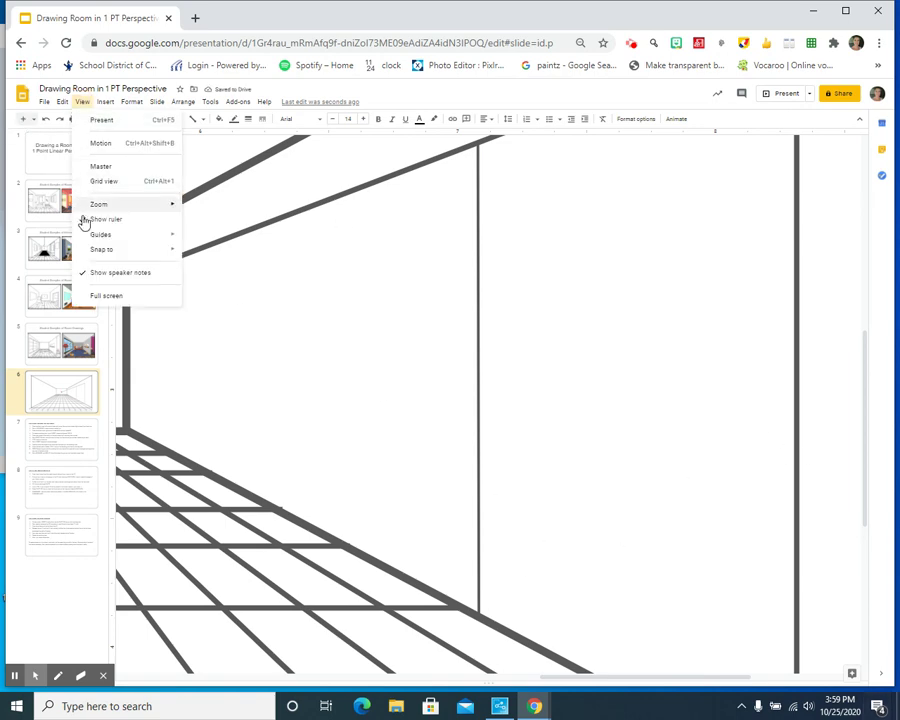
- Zoom back out and set the door's far vertical edge to a 2px line weight
{"action": "mouse_move", "coordinate": [99, 205]}
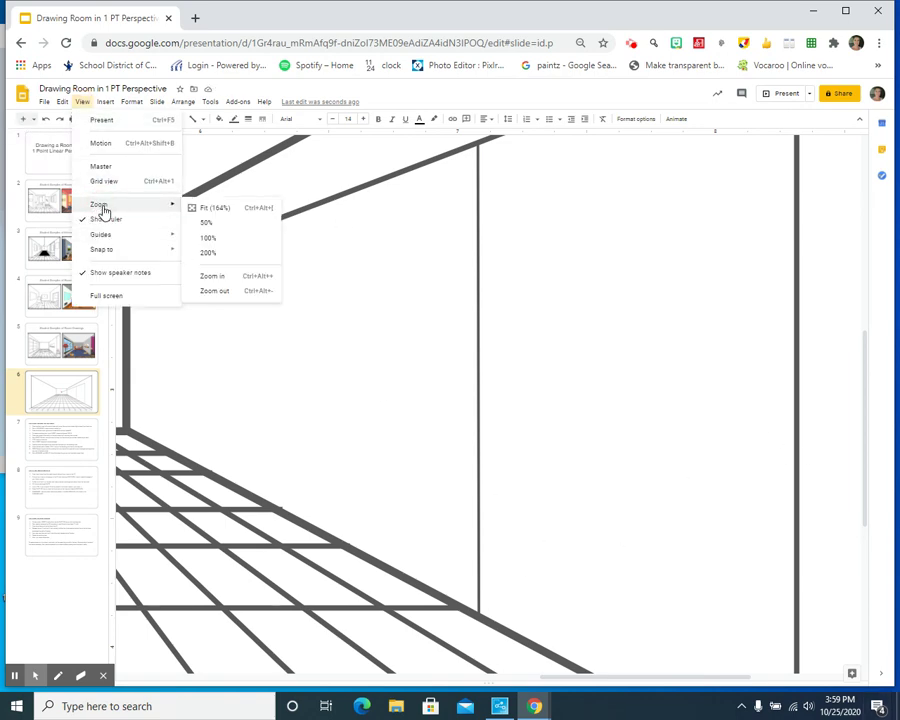
{"action": "left_click", "coordinate": [223, 290]}
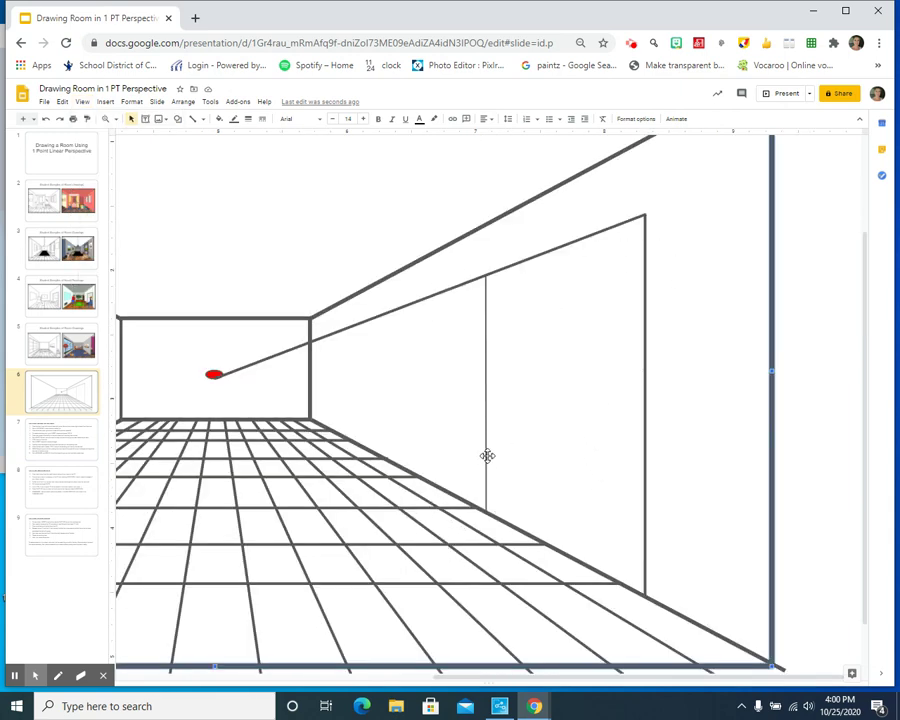
{"action": "left_click", "coordinate": [484, 321]}
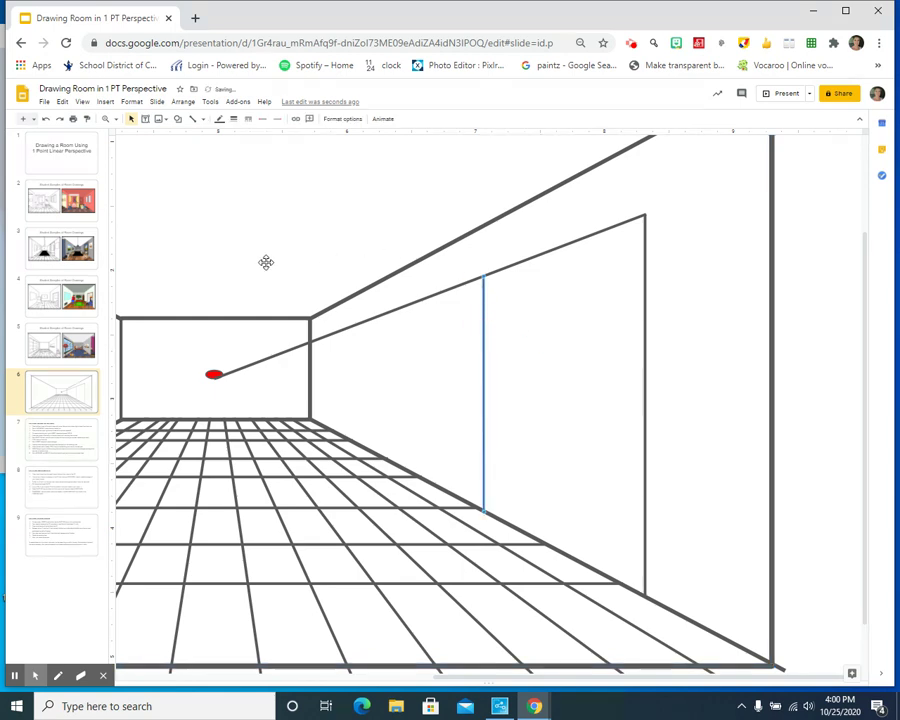
{"action": "left_click", "coordinate": [233, 119]}
{"action": "left_click", "coordinate": [249, 152]}
{"action": "left_click", "coordinate": [206, 410]}
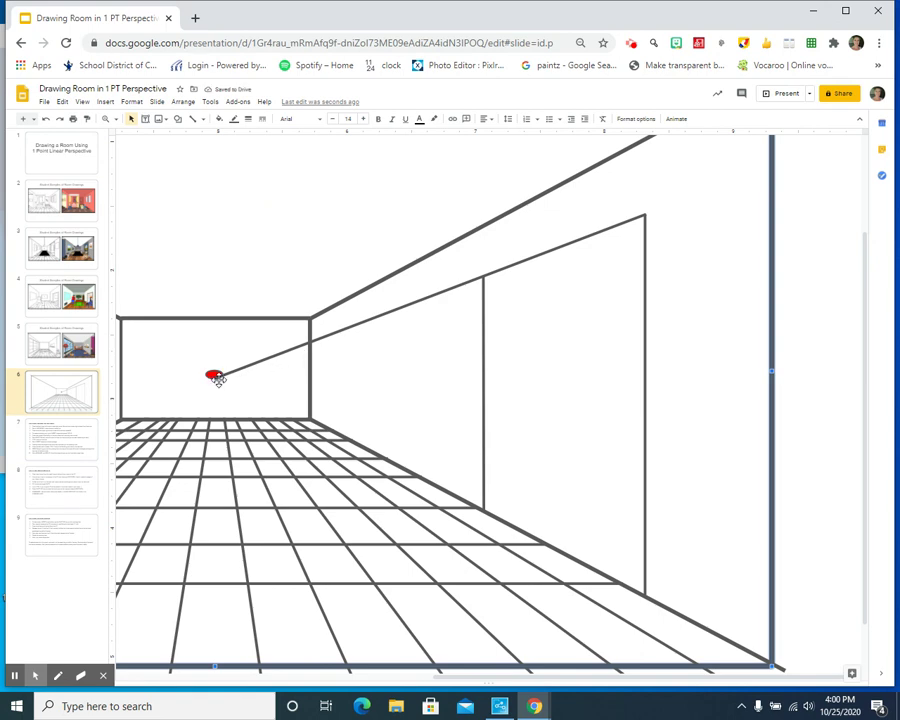
- Shorten the vanishing-point diagonal so it starts at the door's far edge
{"action": "left_click", "coordinate": [217, 376]}
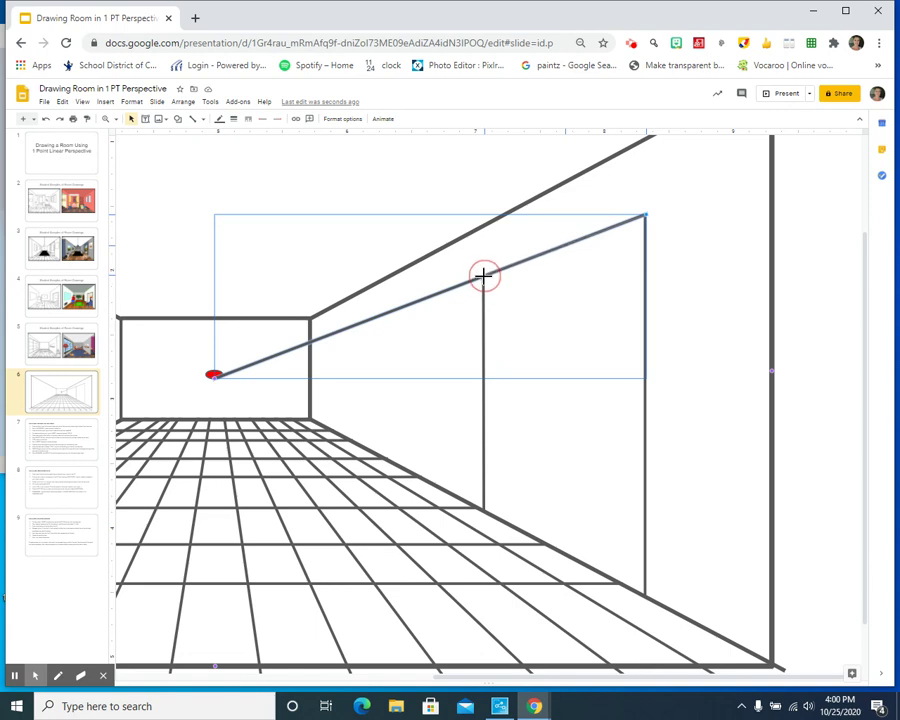
{"action": "left_click_drag", "start_coordinate": [214, 375], "coordinate": [484, 277]}
{"action": "left_click", "coordinate": [328, 222]}
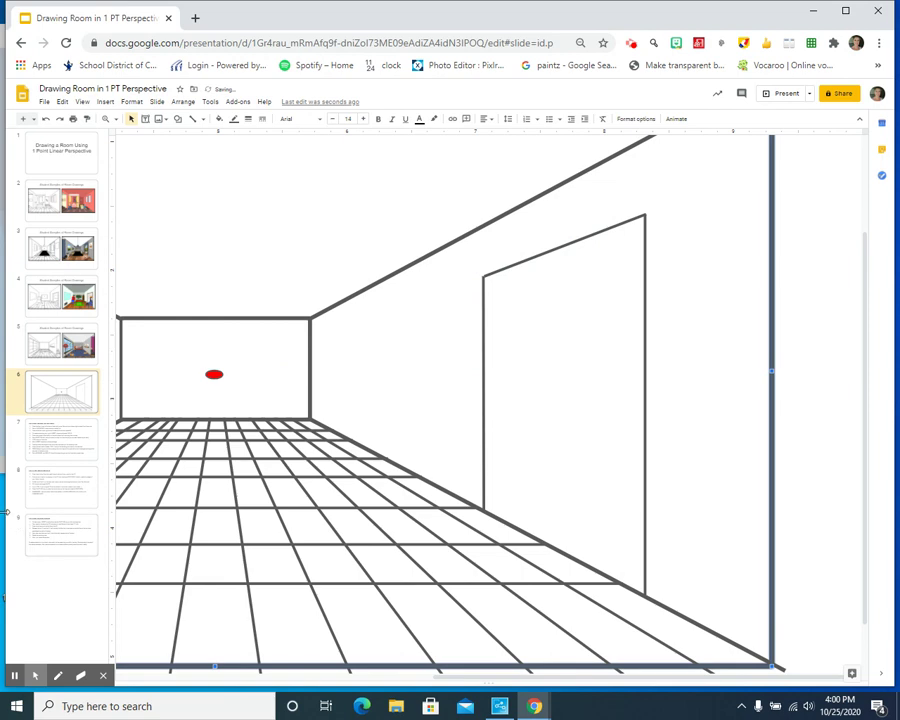
{"action": "left_click", "coordinate": [82, 102]}
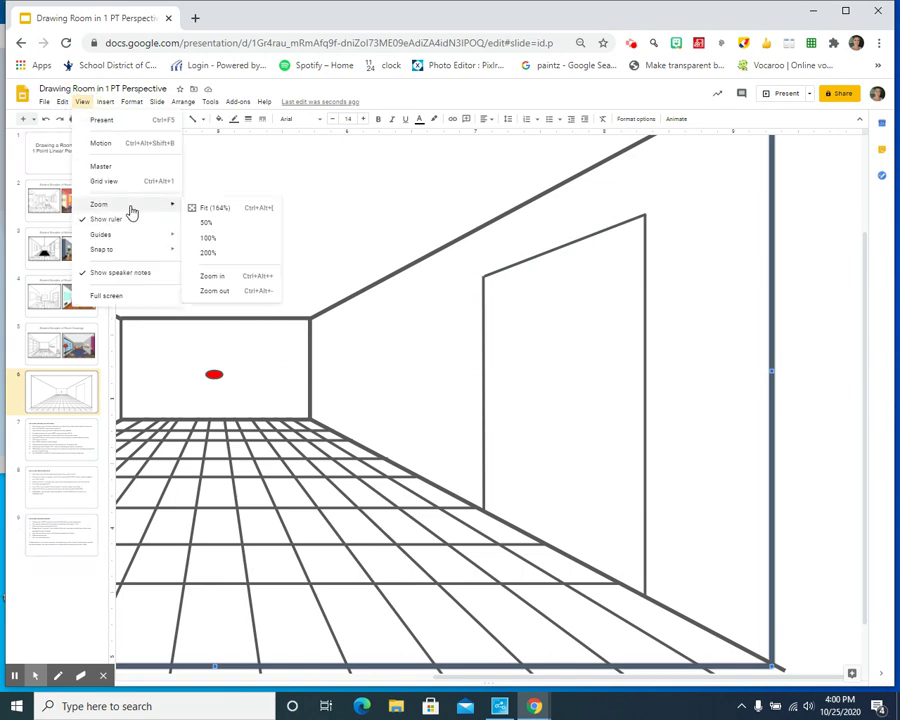
{"action": "mouse_move", "coordinate": [148, 211]}
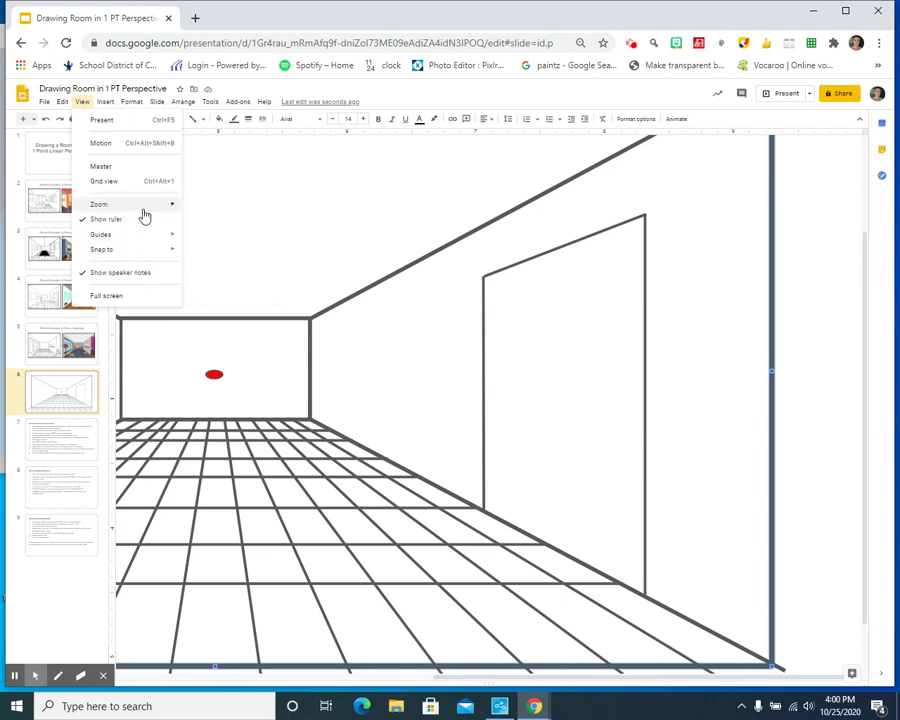
- Draw a 2px vertical line on the left wall as the window's front edge
{"action": "left_click", "coordinate": [240, 292]}
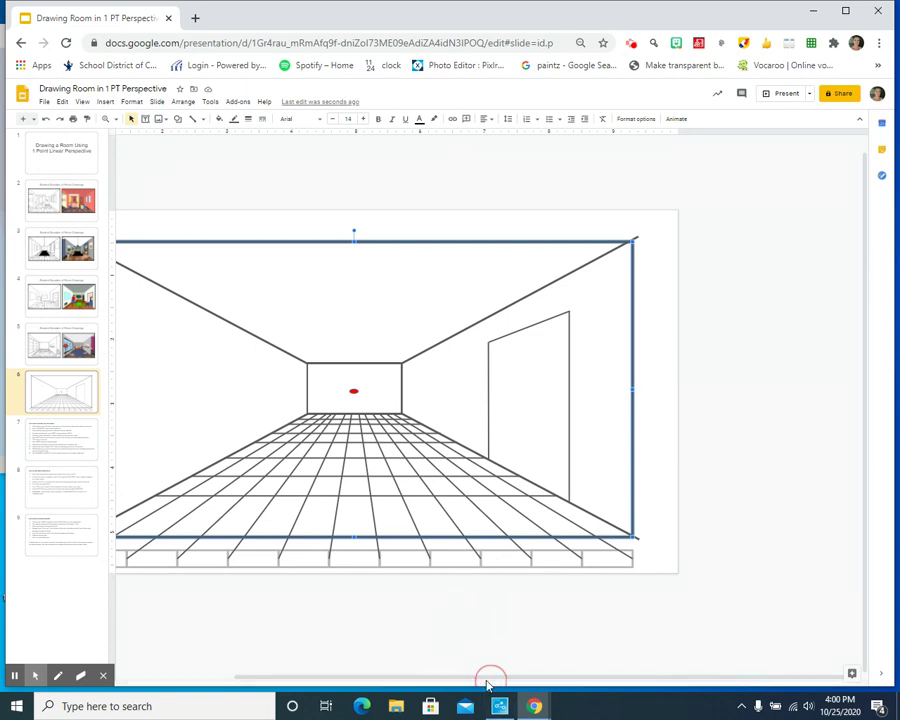
{"action": "left_click_drag", "start_coordinate": [474, 683], "coordinate": [330, 649]}
{"action": "left_click_drag", "start_coordinate": [779, 683], "coordinate": [622, 668]}
{"action": "left_click", "coordinate": [222, 191]}
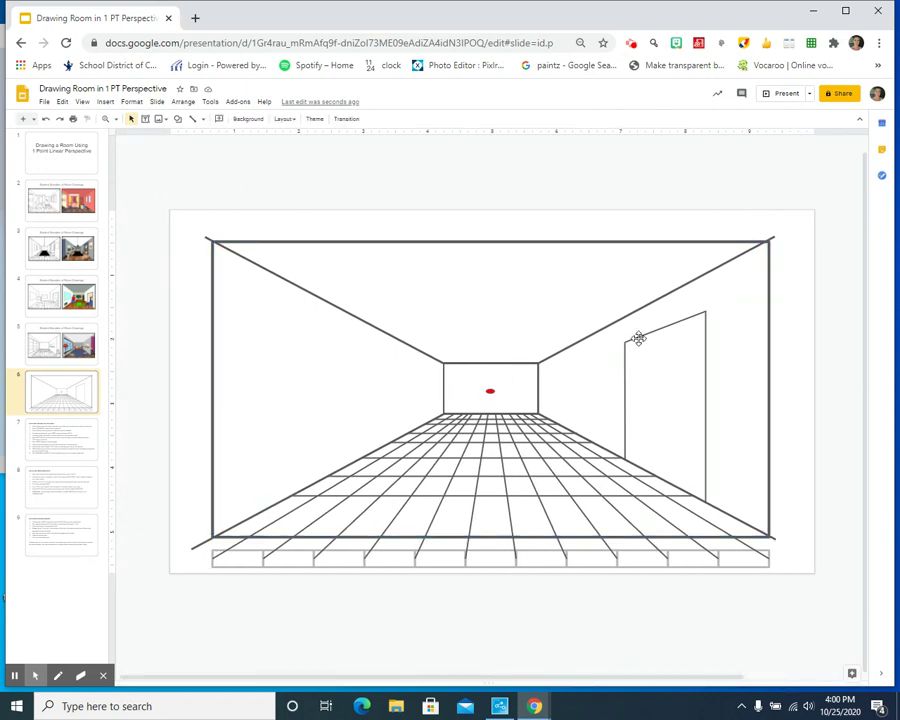
{"action": "left_click", "coordinate": [192, 120]}
{"action": "left_click_drag", "start_coordinate": [248, 315], "coordinate": [249, 396]}
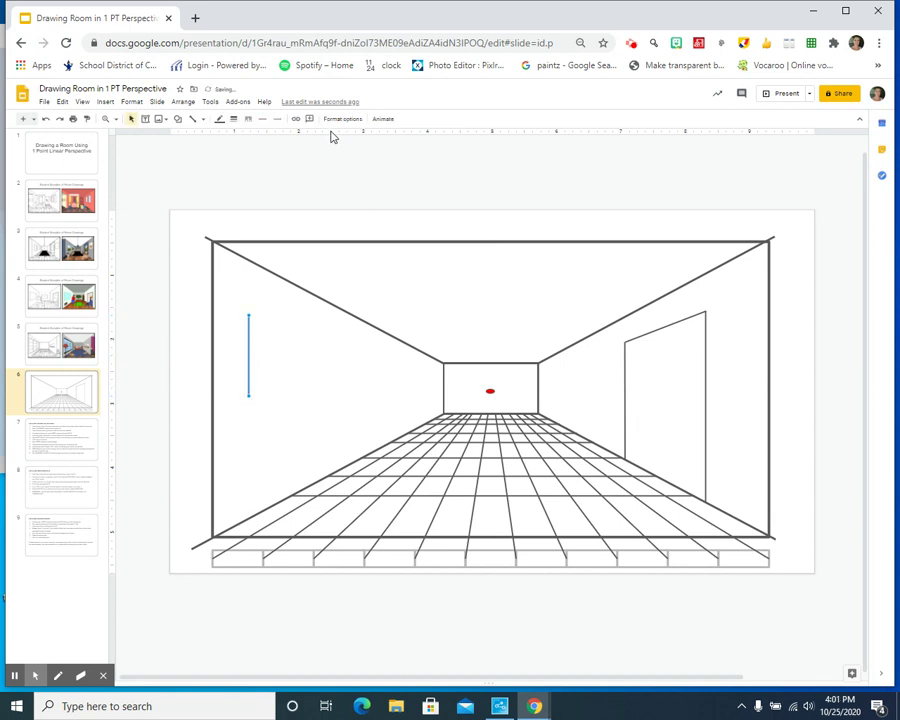
{"action": "left_click", "coordinate": [234, 119]}
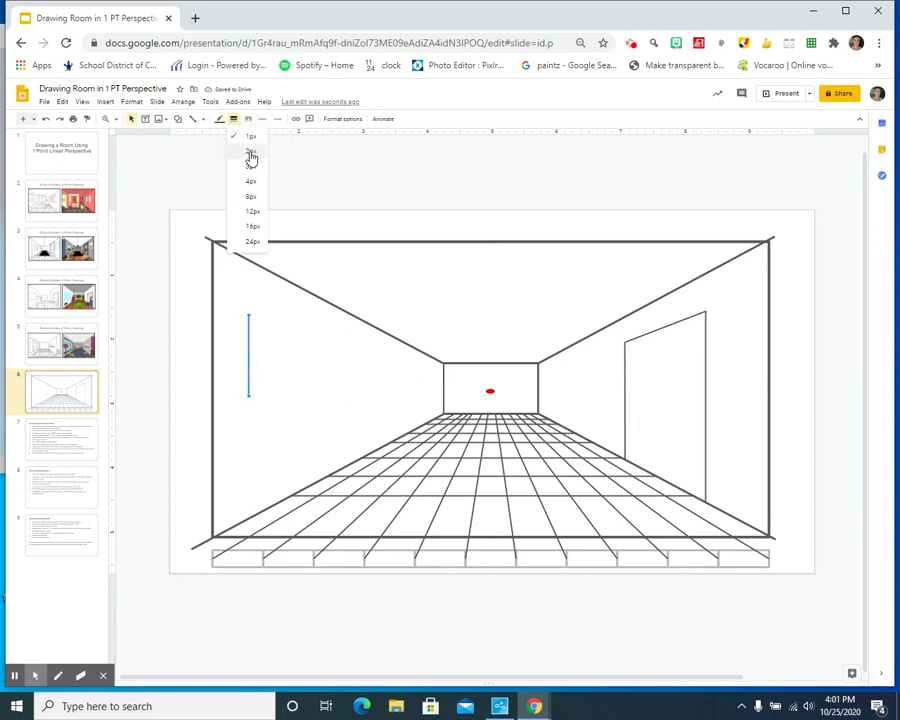
{"action": "left_click", "coordinate": [250, 152]}
{"action": "left_click", "coordinate": [202, 186]}
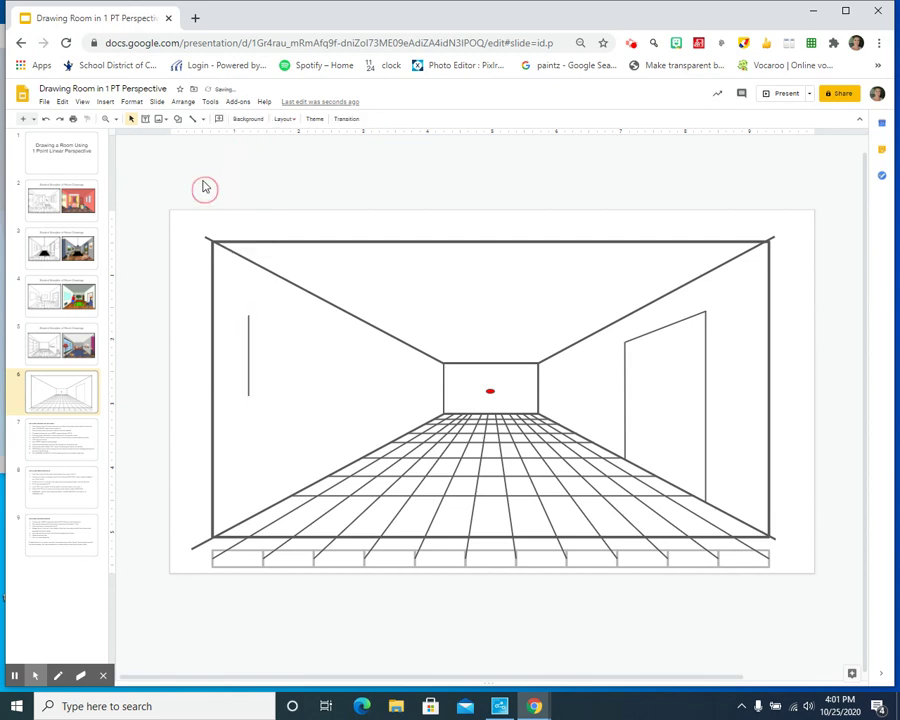
{"action": "left_click", "coordinate": [193, 121]}
- Draw lines from the top and bottom of the left-wall line to the red vanishing point
{"action": "left_click_drag", "start_coordinate": [249, 314], "coordinate": [490, 392]}
{"action": "left_click", "coordinate": [213, 183]}
{"action": "left_click", "coordinate": [193, 118]}
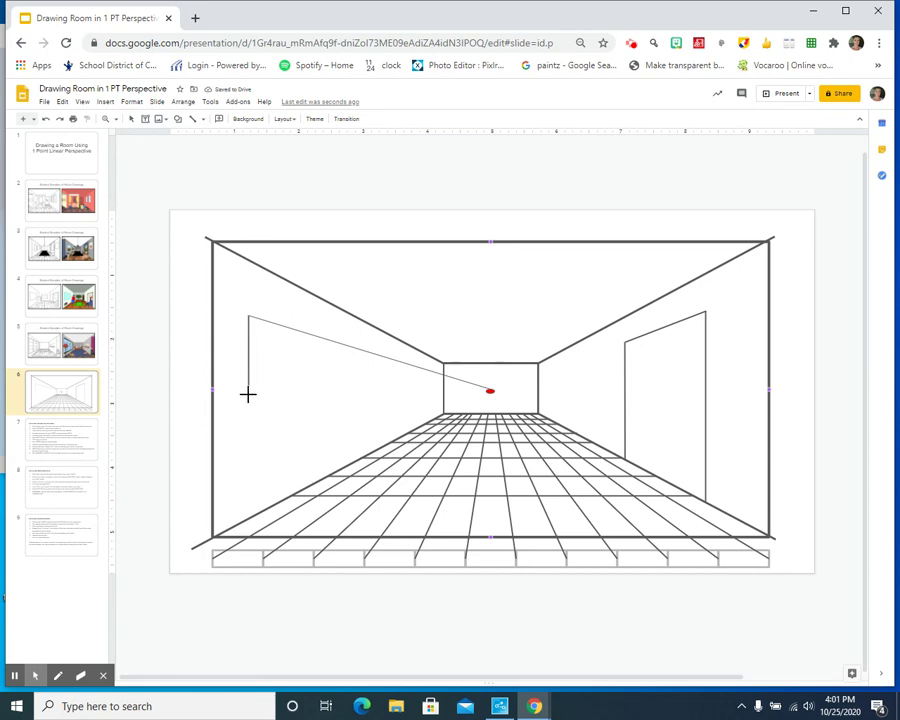
{"action": "left_click_drag", "start_coordinate": [247, 396], "coordinate": [491, 390]}
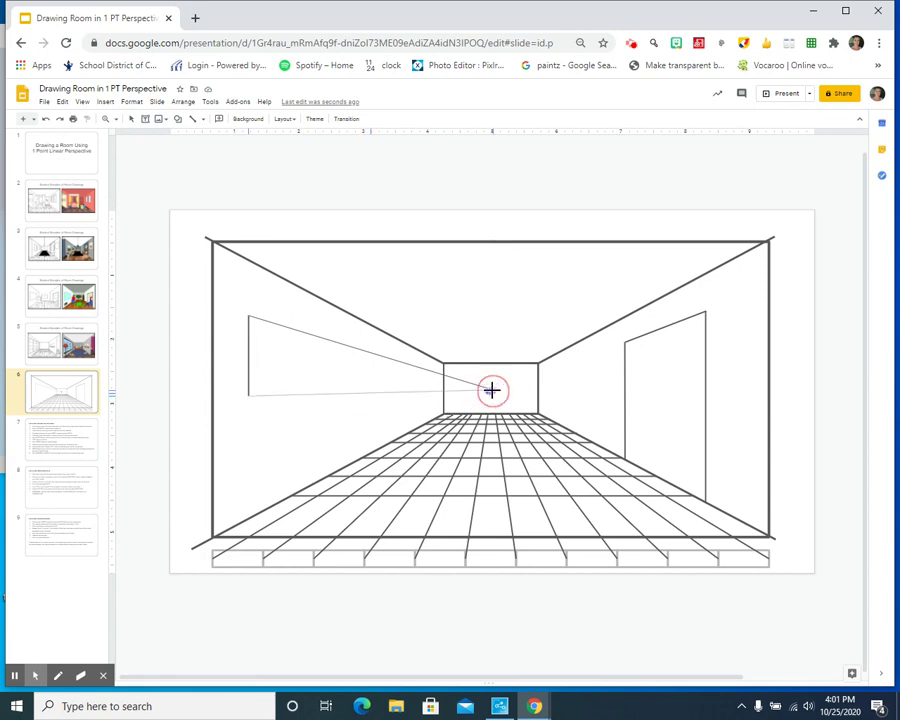
{"action": "left_click", "coordinate": [381, 171]}
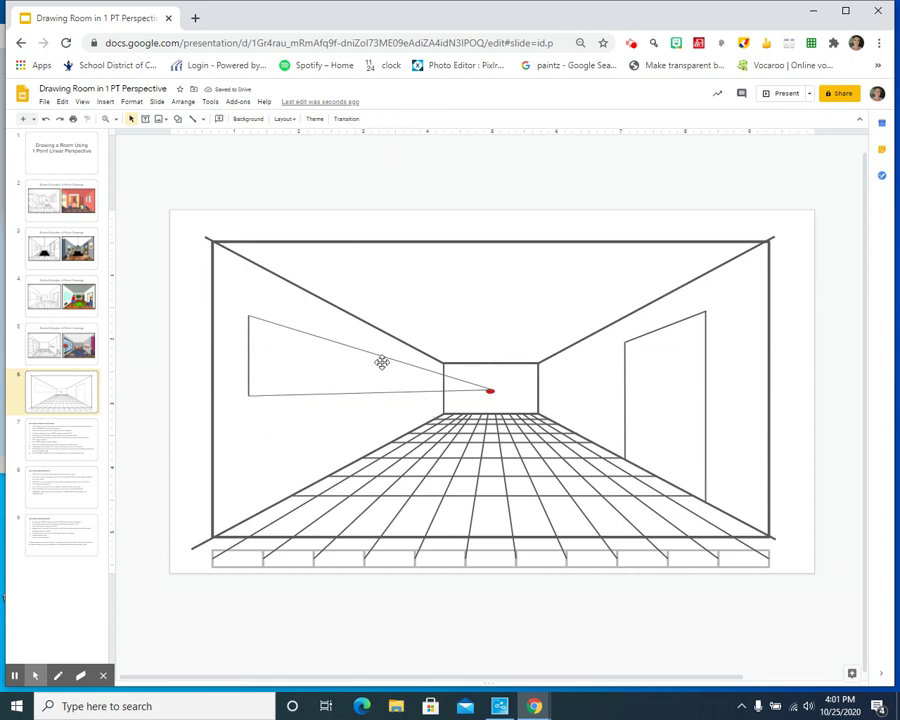
- Draw the window's far vertical edge between the two converging lines
{"action": "left_click", "coordinate": [193, 119]}
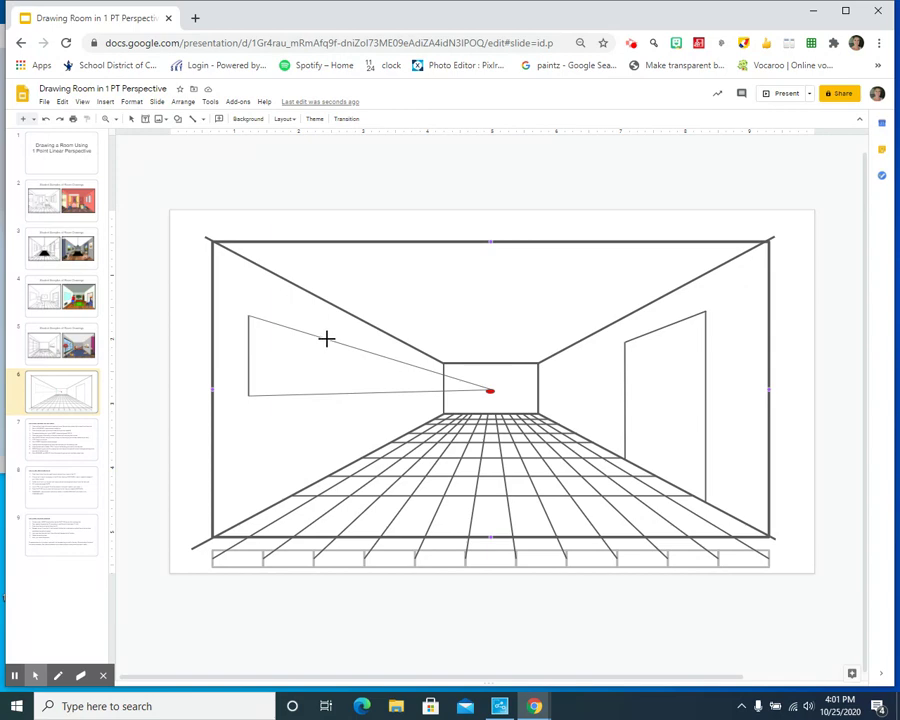
{"action": "left_click_drag", "start_coordinate": [326, 339], "coordinate": [328, 394]}
{"action": "left_click", "coordinate": [318, 446]}
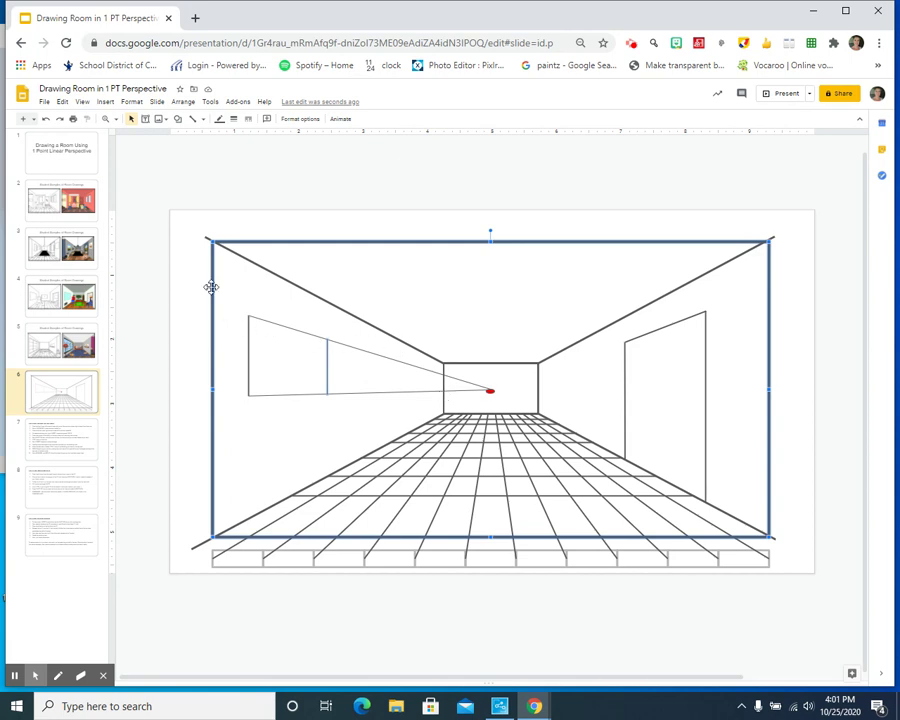
{"action": "left_click", "coordinate": [193, 119]}
- Insert a tall thin rectangle over the window lines and nudge it into place
{"action": "left_click", "coordinate": [104, 102]}
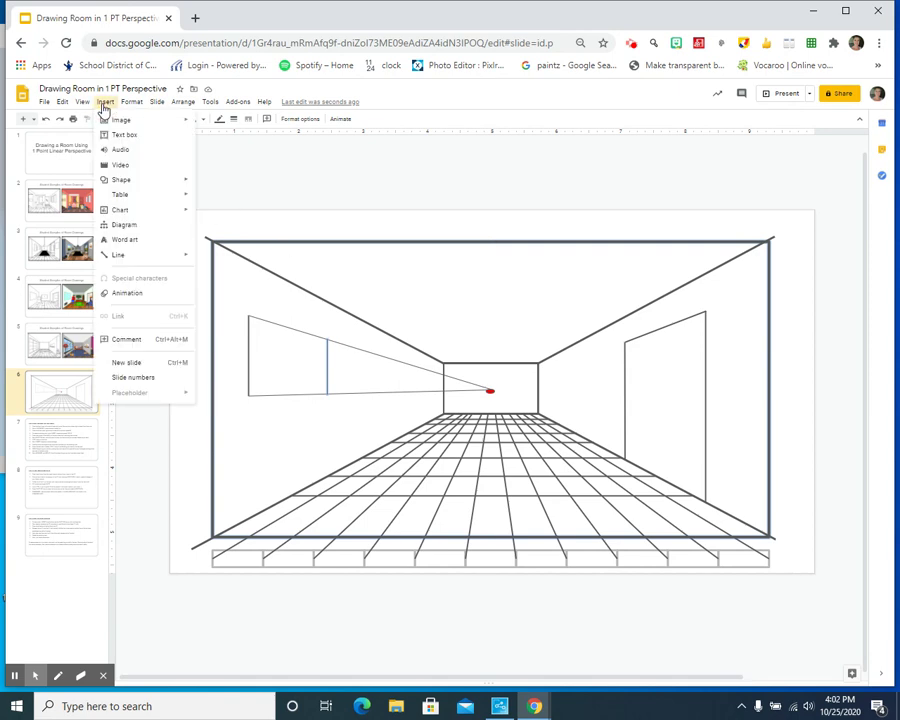
{"action": "mouse_move", "coordinate": [142, 188]}
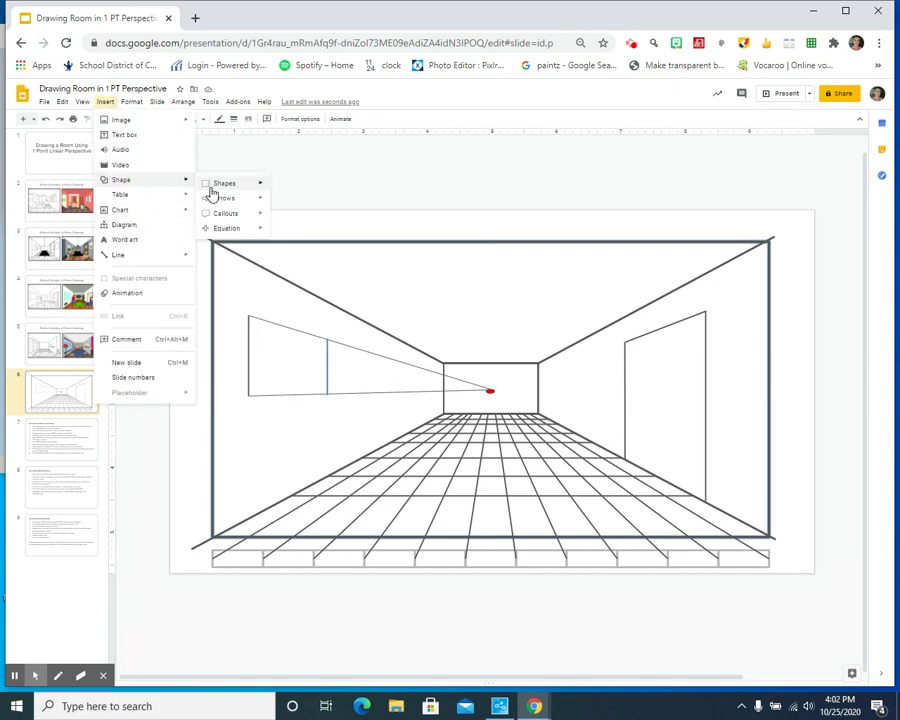
{"action": "mouse_move", "coordinate": [218, 185]}
{"action": "left_click", "coordinate": [278, 187]}
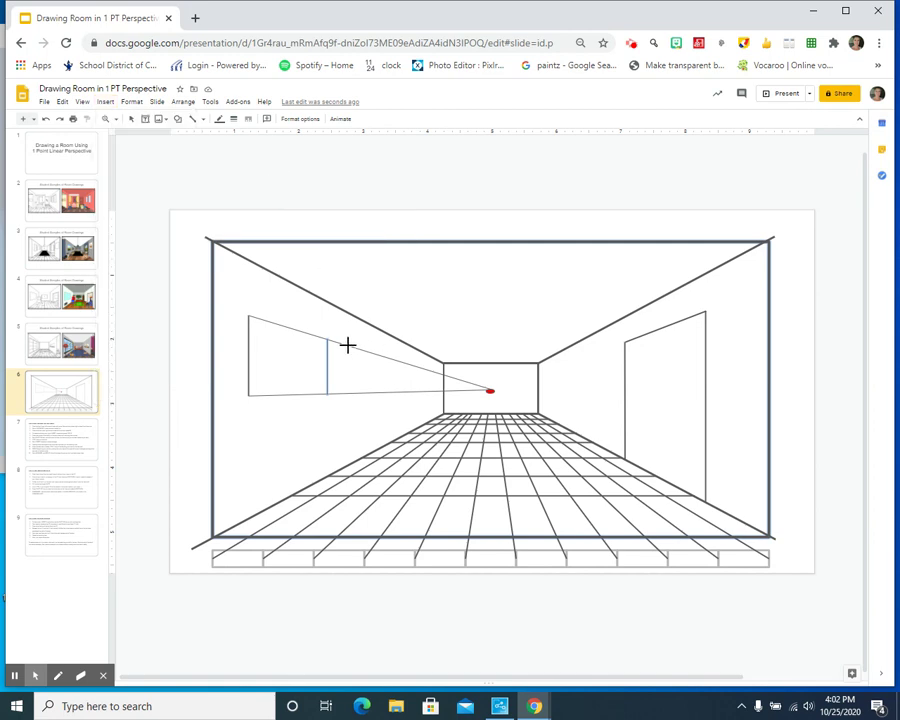
{"action": "left_click_drag", "start_coordinate": [330, 327], "coordinate": [350, 412]}
{"action": "key", "text": "Left"}
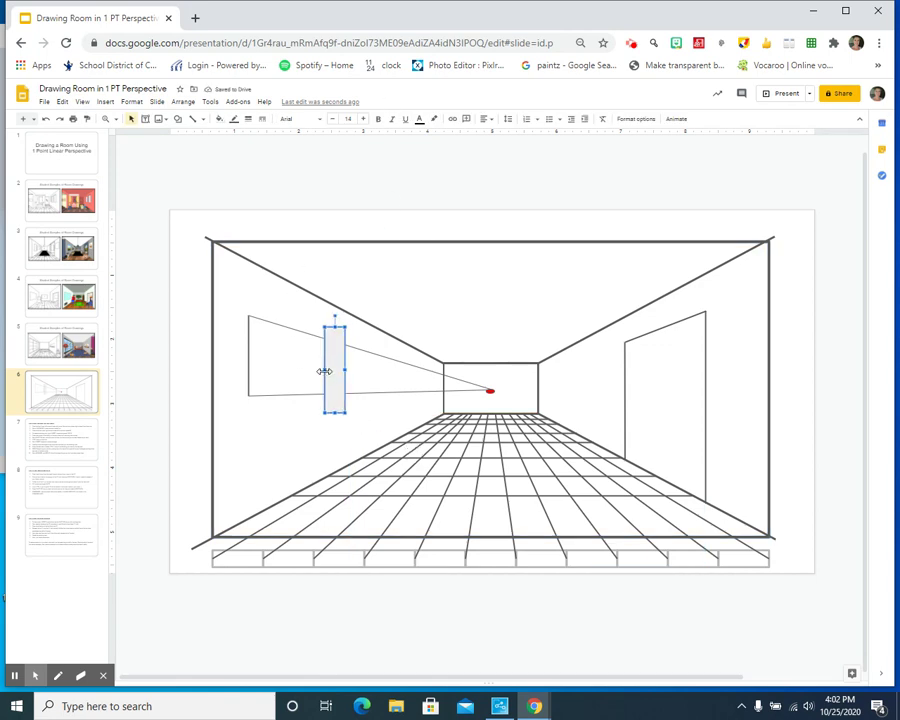
{"action": "left_click_drag", "start_coordinate": [324, 372], "coordinate": [330, 376]}
- Give the room rectangle a transparent fill and a white border
{"action": "left_click", "coordinate": [318, 430]}
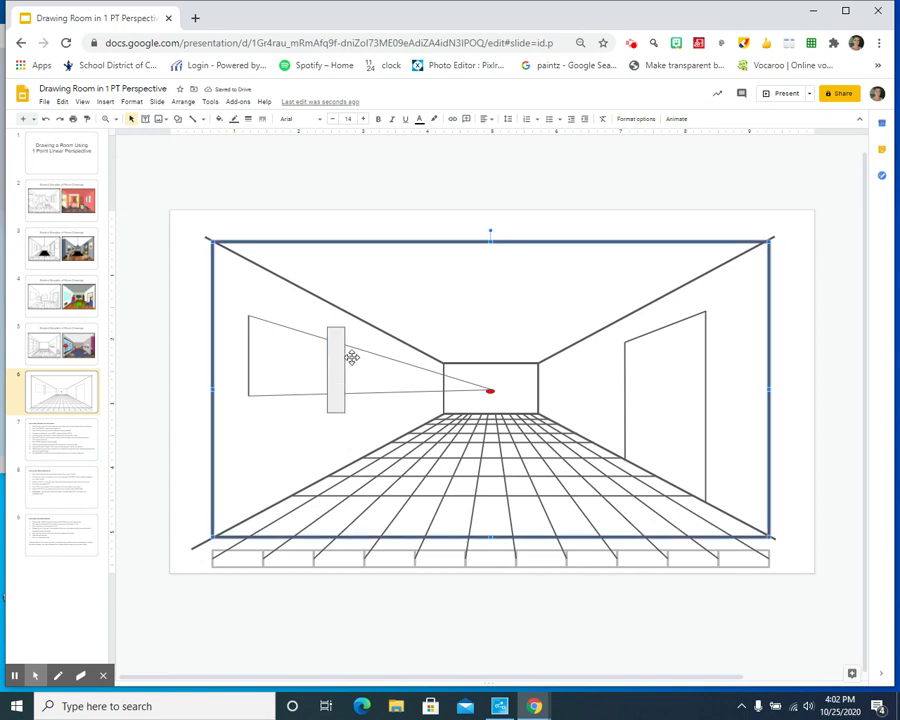
{"action": "left_click", "coordinate": [219, 119]}
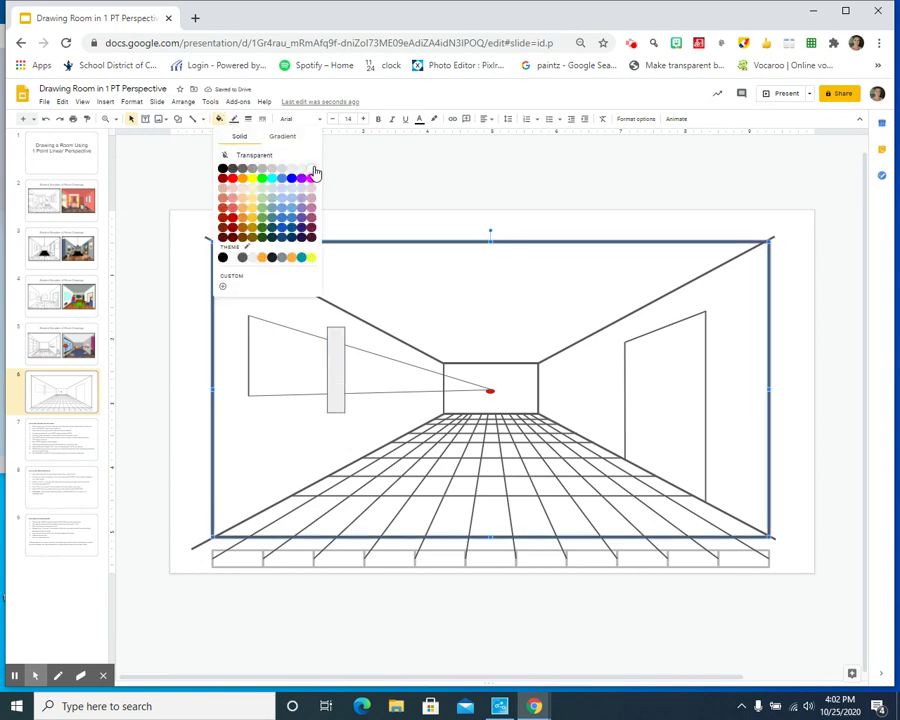
{"action": "left_click", "coordinate": [295, 156]}
{"action": "left_click", "coordinate": [235, 120]}
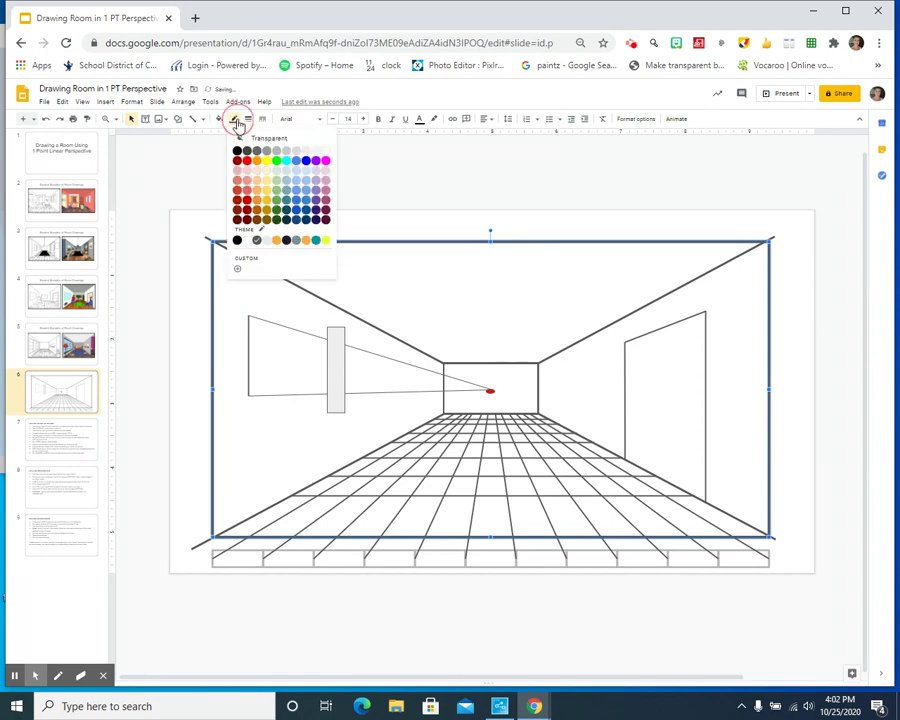
{"action": "left_click", "coordinate": [326, 153]}
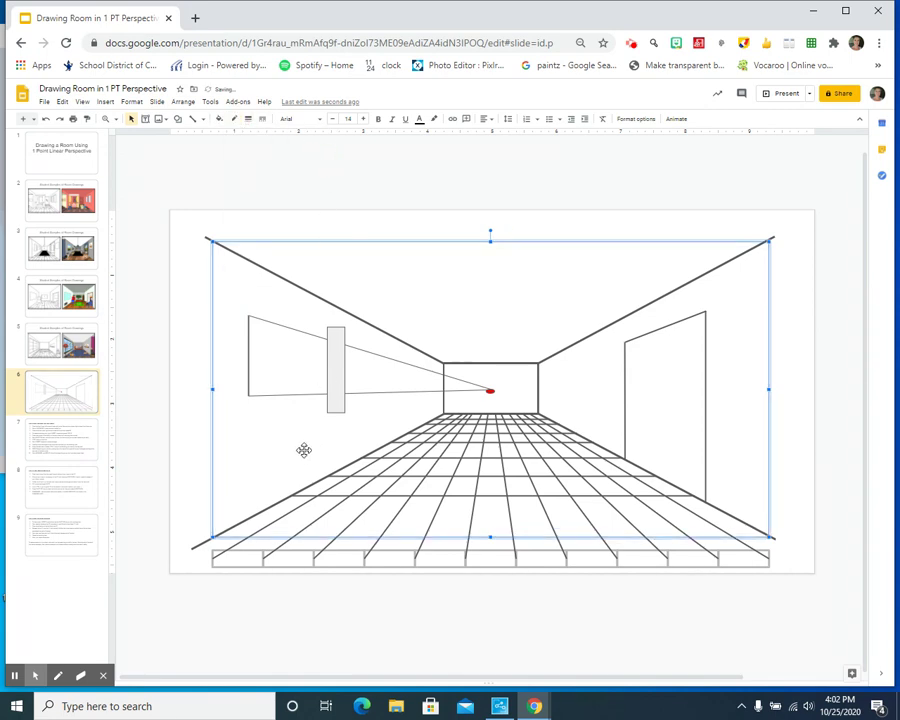
- Undo the room rectangle's fill and border changes
{"action": "left_click", "coordinate": [253, 191]}
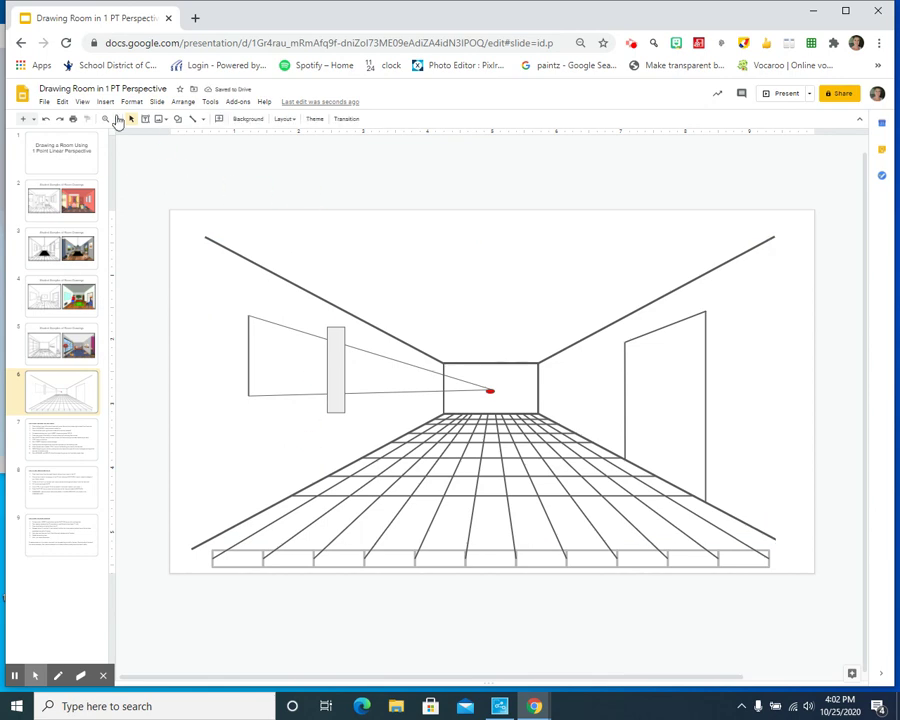
{"action": "left_click", "coordinate": [45, 120]}
{"action": "left_click", "coordinate": [45, 120]}
{"action": "left_click", "coordinate": [45, 120]}
- Set the tall rectangle's fill and outline both to white
{"action": "left_click", "coordinate": [177, 120]}
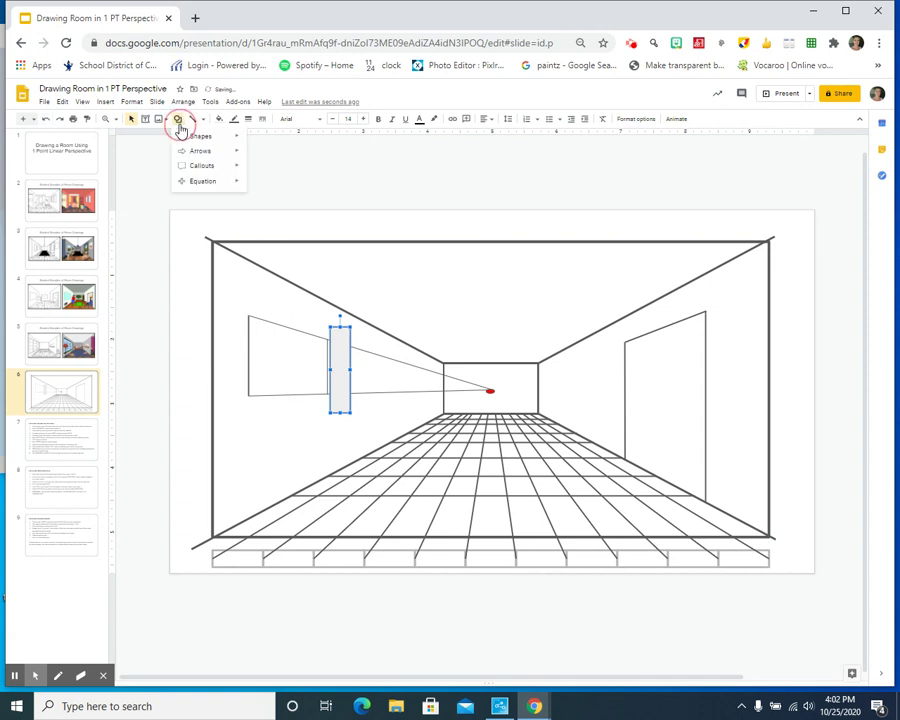
{"action": "left_click_drag", "start_coordinate": [339, 343], "coordinate": [334, 339]}
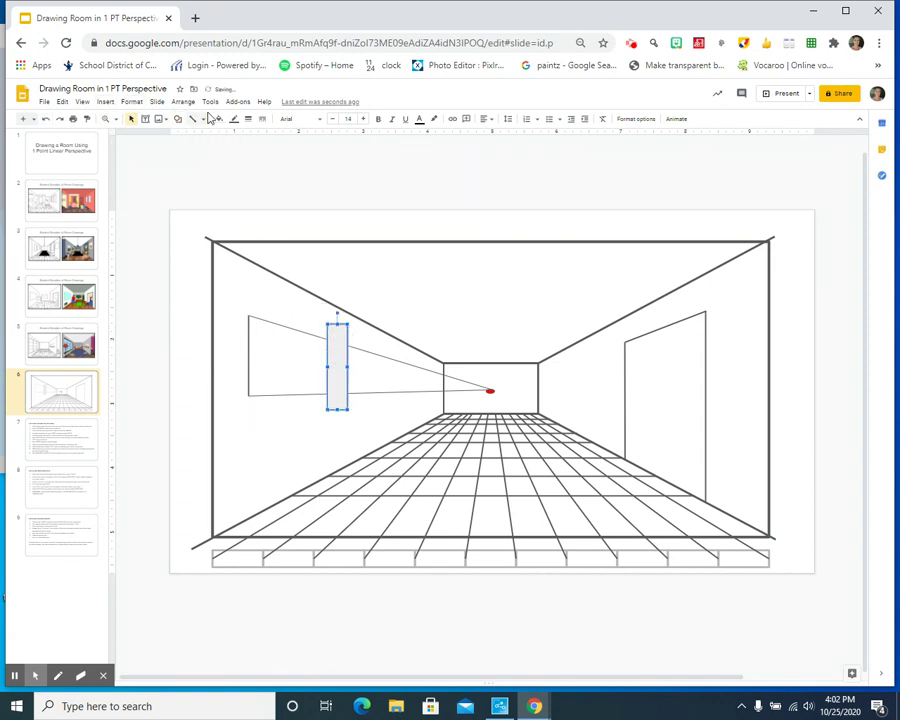
{"action": "left_click", "coordinate": [219, 119]}
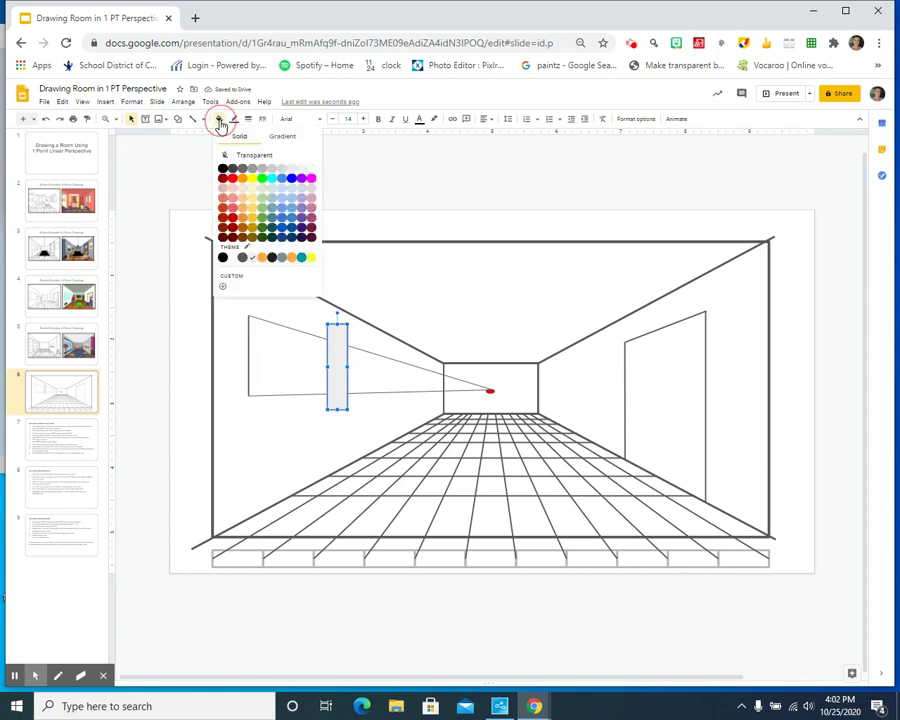
{"action": "left_click", "coordinate": [310, 170]}
{"action": "left_click", "coordinate": [234, 119]}
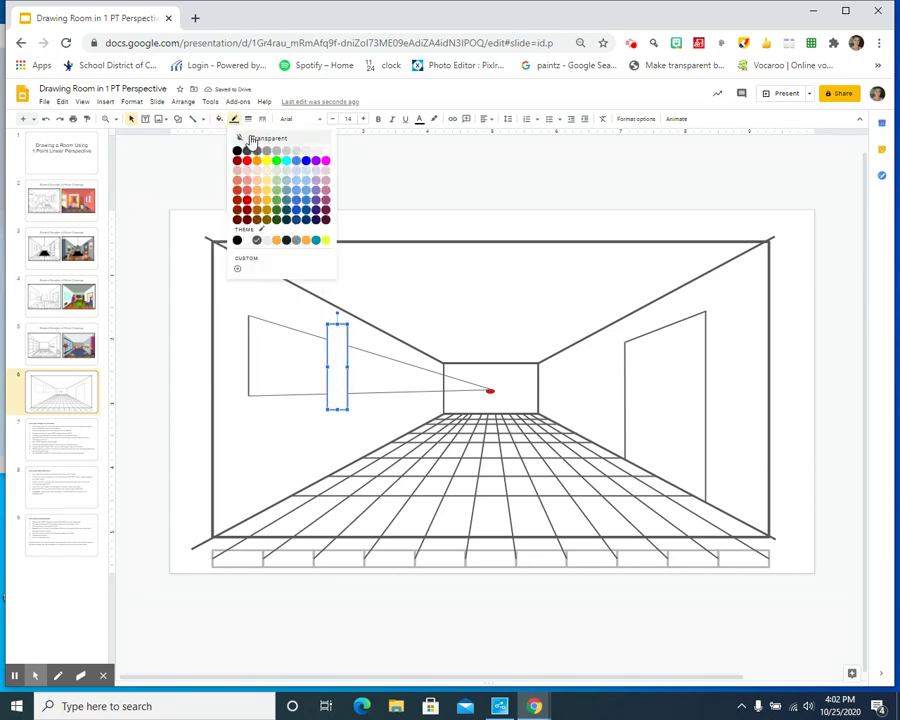
{"action": "left_click", "coordinate": [325, 151]}
{"action": "left_click", "coordinate": [414, 170]}
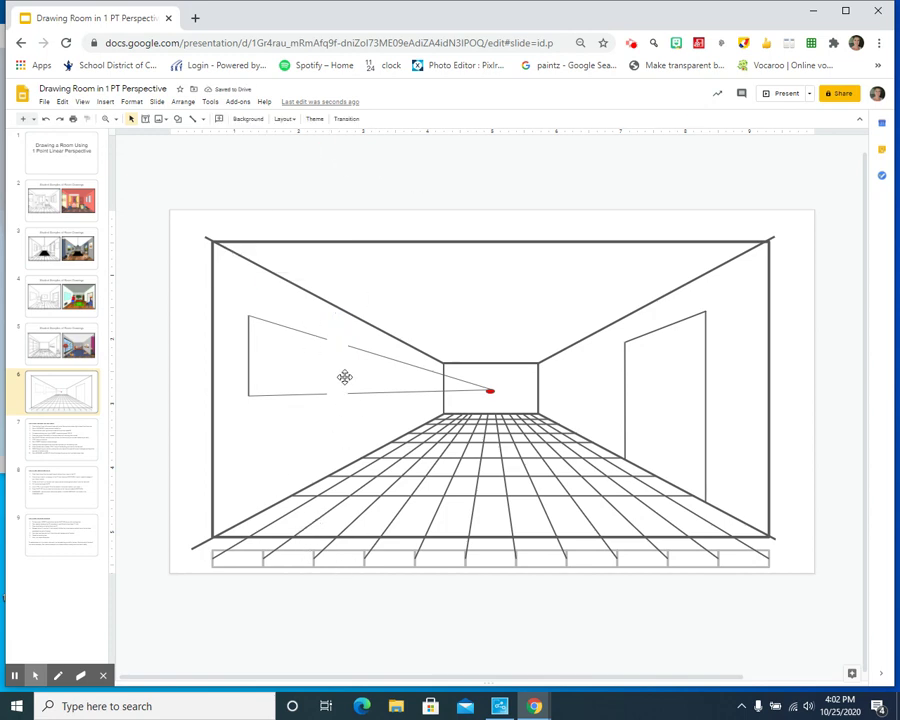
{"action": "left_click", "coordinate": [193, 119]}
- Draw a 1px vertical line along the first window's right edge, undoing two misdrawn tries
{"action": "left_click_drag", "start_coordinate": [328, 340], "coordinate": [331, 387]}
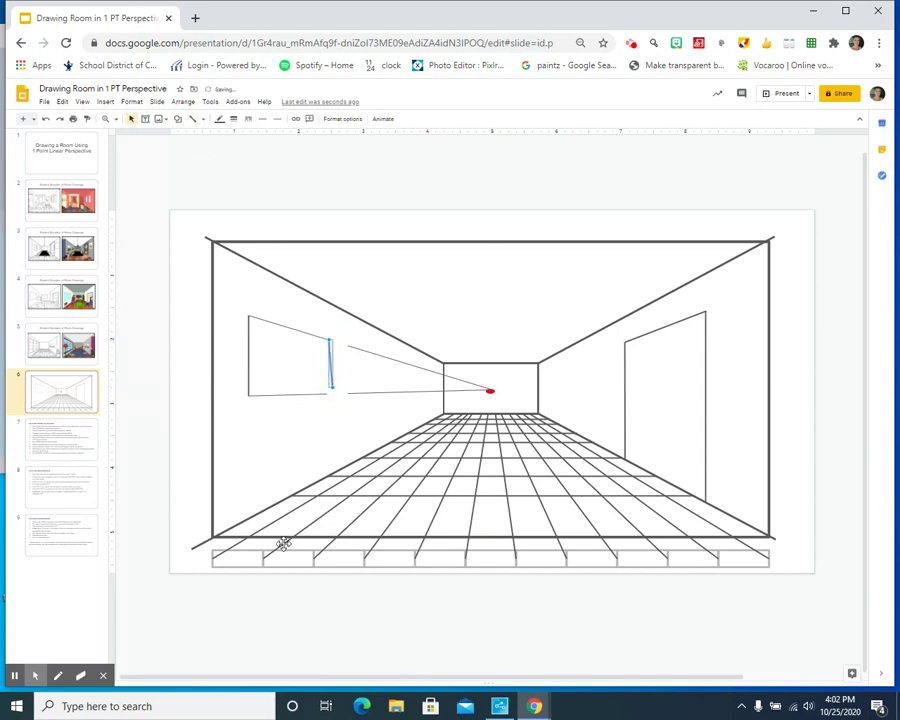
{"action": "left_click", "coordinate": [45, 119]}
{"action": "left_click", "coordinate": [193, 118]}
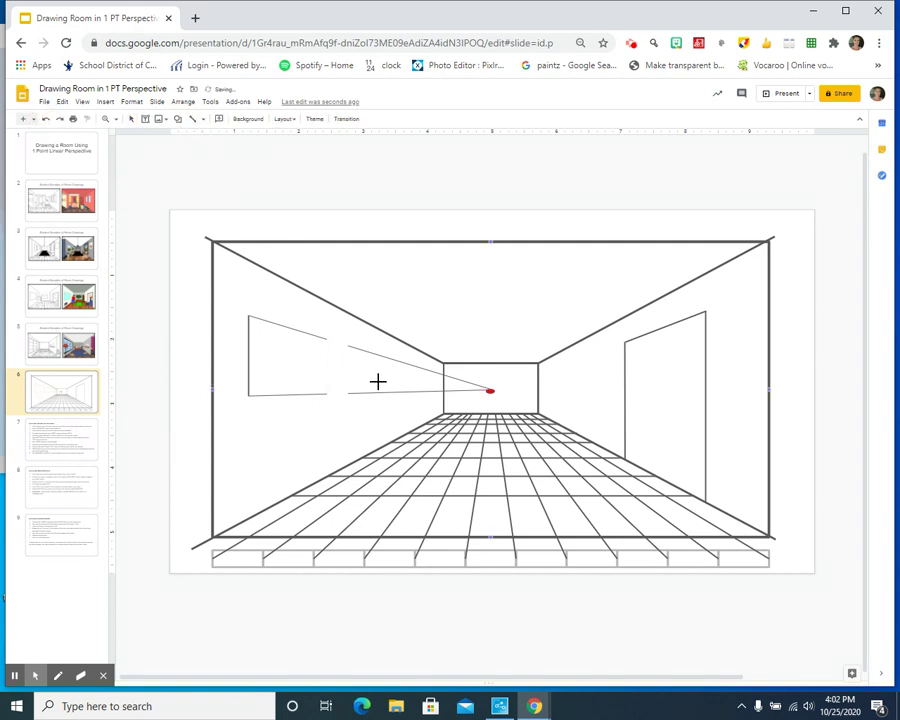
{"action": "left_click_drag", "start_coordinate": [327, 340], "coordinate": [367, 378]}
{"action": "left_click", "coordinate": [45, 119]}
{"action": "left_click", "coordinate": [193, 118]}
{"action": "left_click_drag", "start_coordinate": [326, 340], "coordinate": [328, 393]}
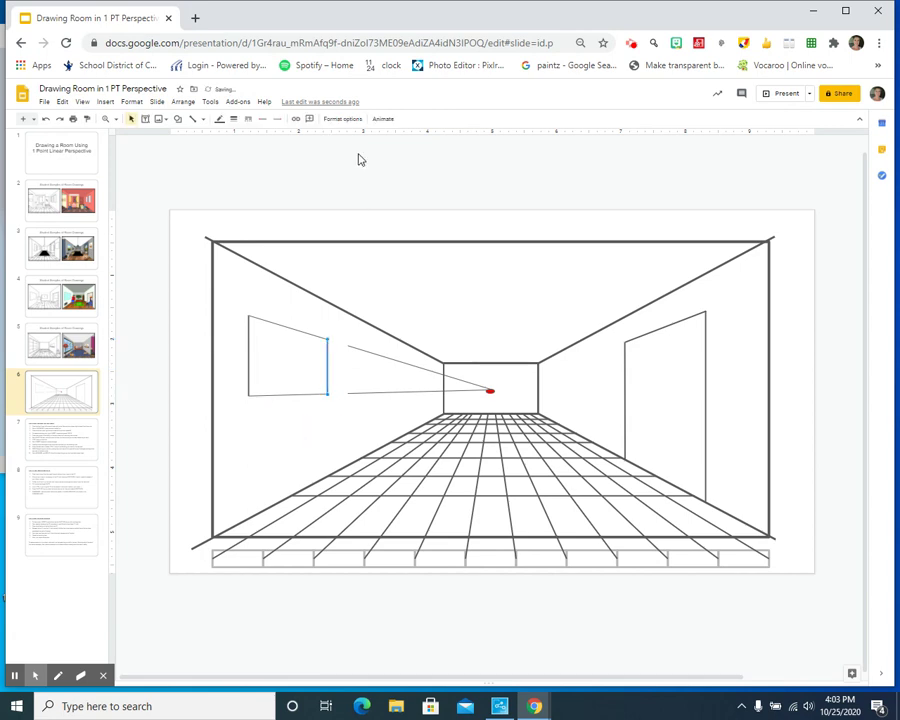
{"action": "left_click", "coordinate": [233, 122]}
{"action": "left_click", "coordinate": [247, 150]}
{"action": "left_click", "coordinate": [393, 230]}
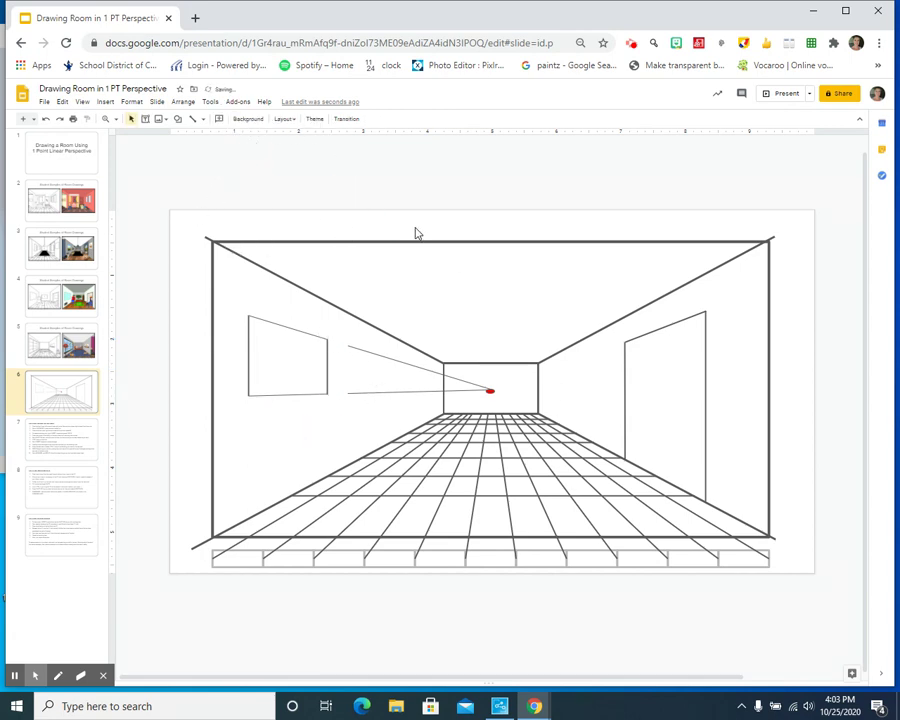
{"action": "left_click", "coordinate": [328, 366]}
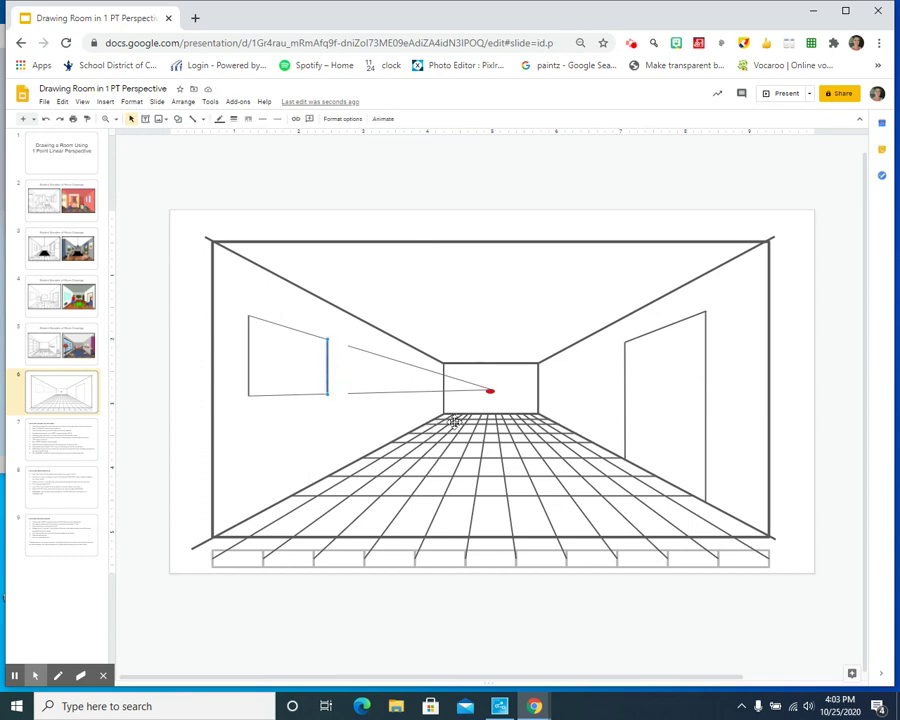
- Copy the vertical edge line and place the copy at the second window's left edge
{"action": "key", "text": "ctrl+c"}
{"action": "key", "text": "ctrl+v"}
{"action": "left_click_drag", "start_coordinate": [336, 366], "coordinate": [346, 363]}
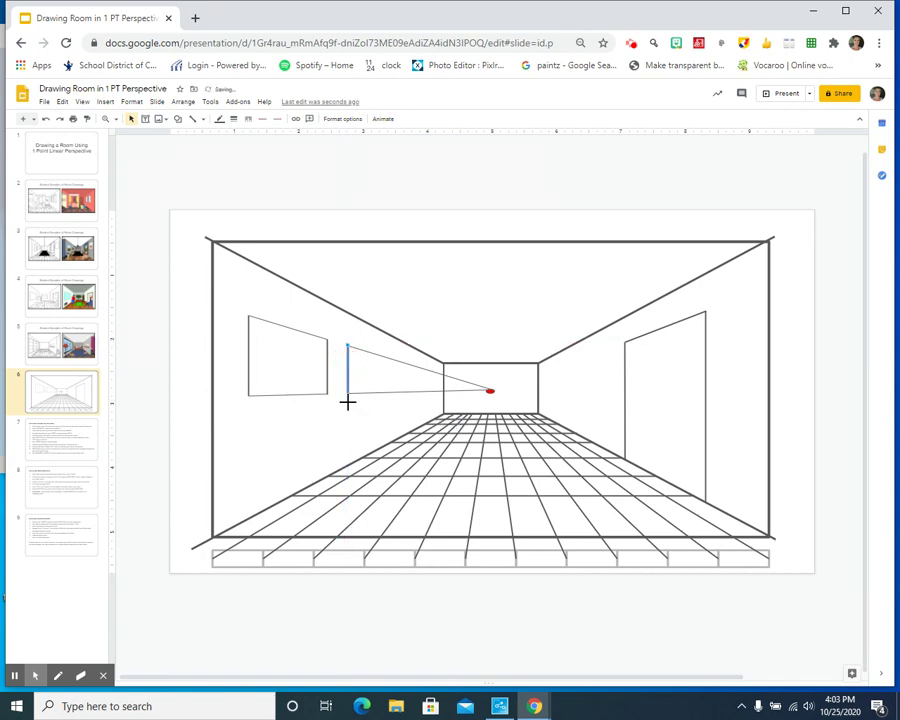
{"action": "left_click", "coordinate": [346, 397]}
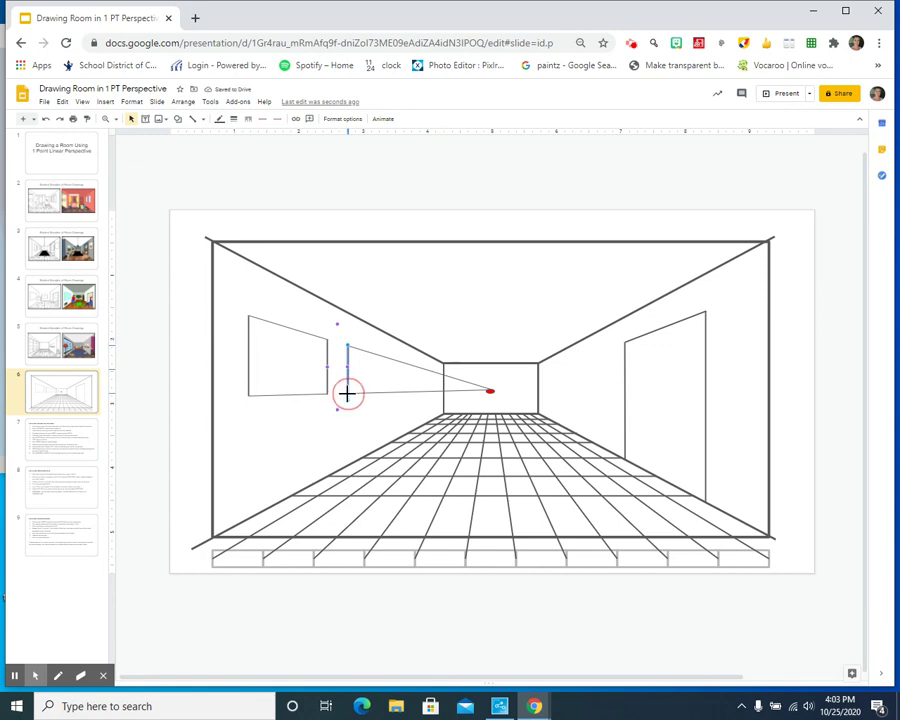
{"action": "left_click", "coordinate": [346, 420]}
{"action": "left_click", "coordinate": [385, 520]}
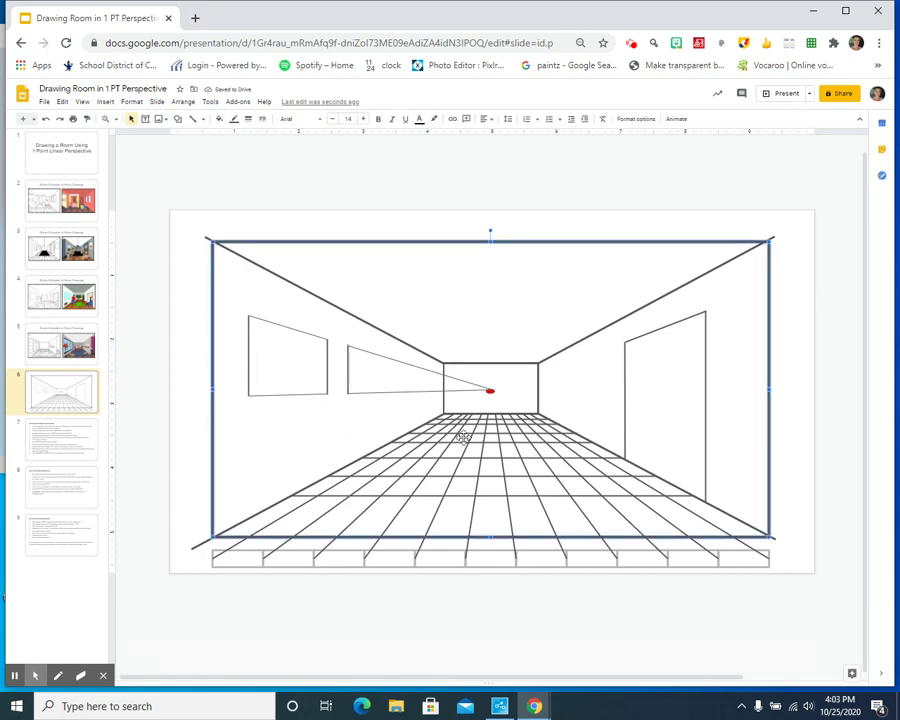
- Paste another copy and move it to the second window's right edge, undoing an accidental frame move
{"action": "left_click", "coordinate": [347, 363]}
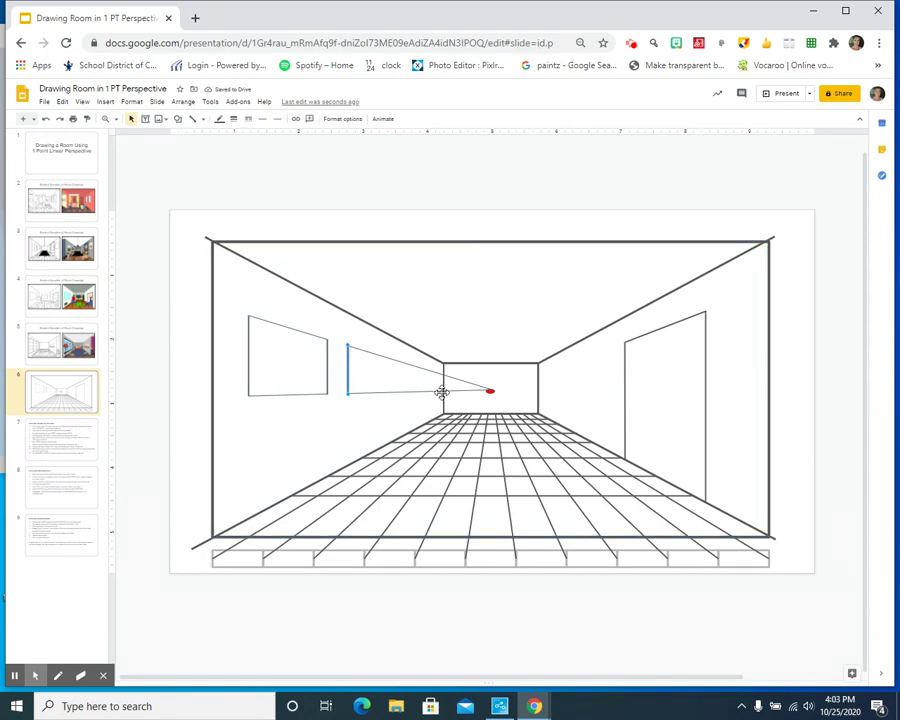
{"action": "key", "text": "ctrl+c"}
{"action": "key", "text": "ctrl+v"}
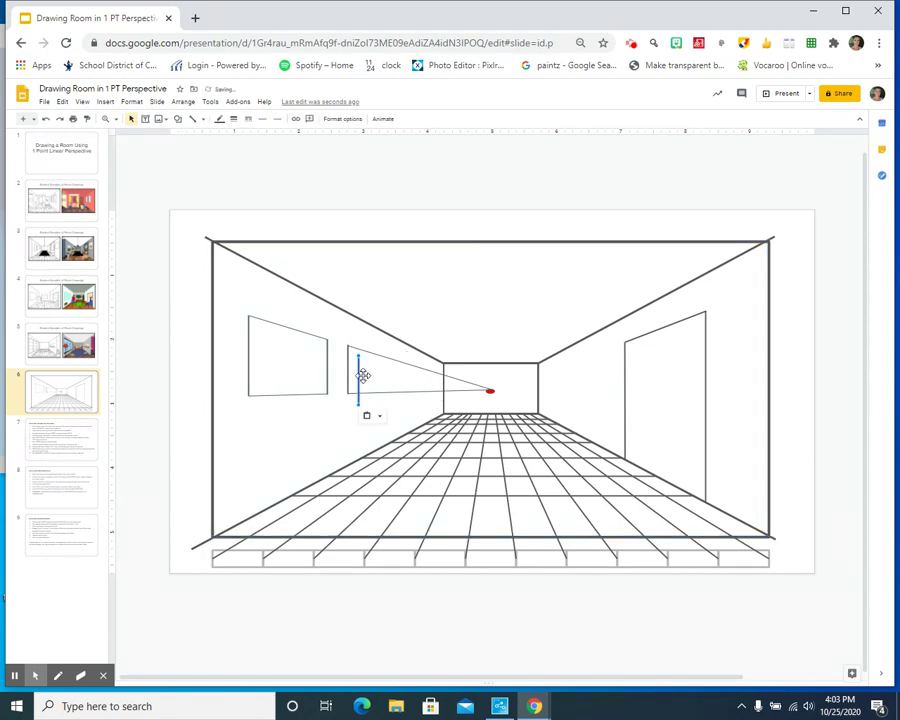
{"action": "left_click_drag", "start_coordinate": [363, 373], "coordinate": [404, 377]}
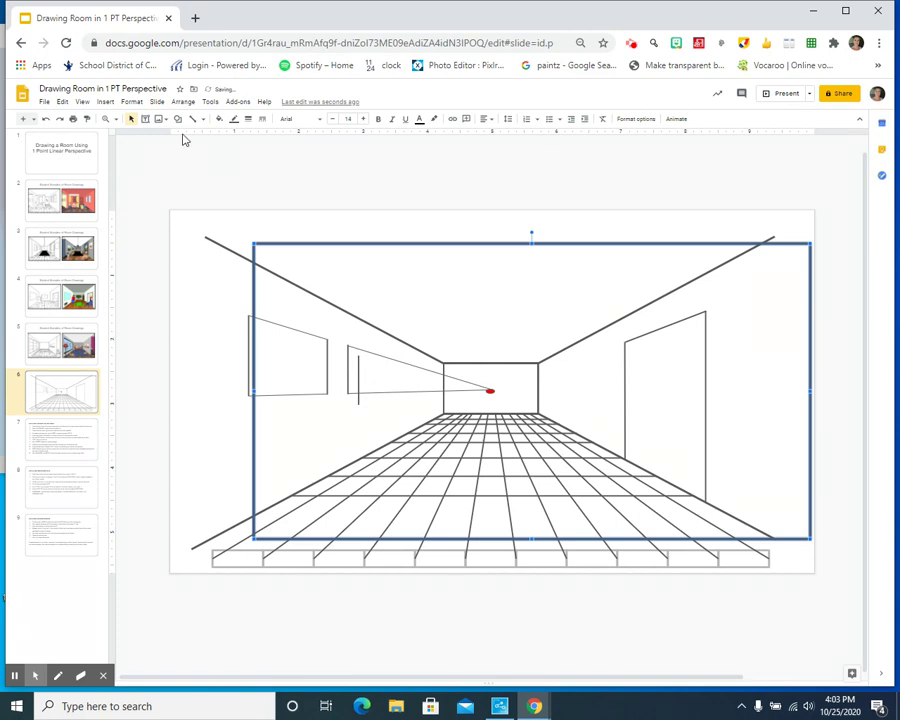
{"action": "left_click", "coordinate": [47, 119]}
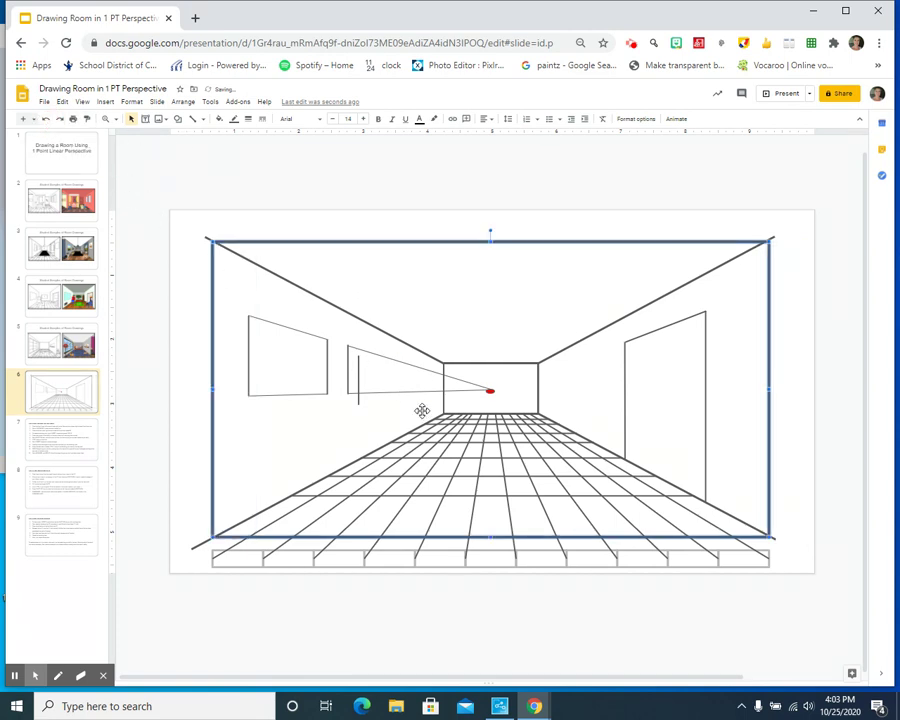
{"action": "left_click", "coordinate": [359, 372]}
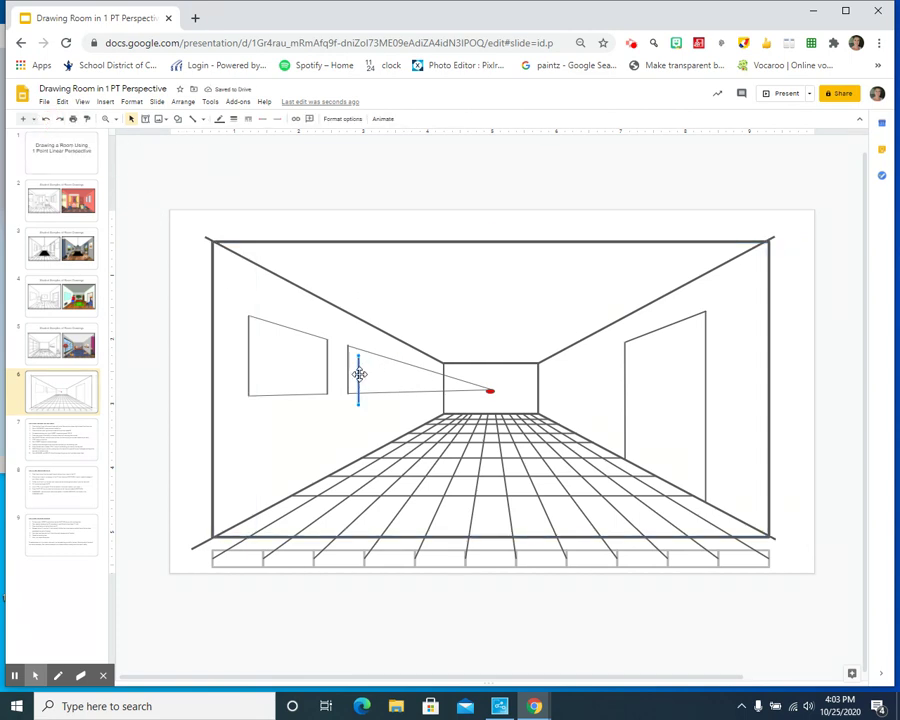
{"action": "left_click_drag", "start_coordinate": [359, 372], "coordinate": [403, 392]}
- Delete the upper and lower vanishing lines linking the left-wall windows to the red dot
{"action": "left_click", "coordinate": [369, 427]}
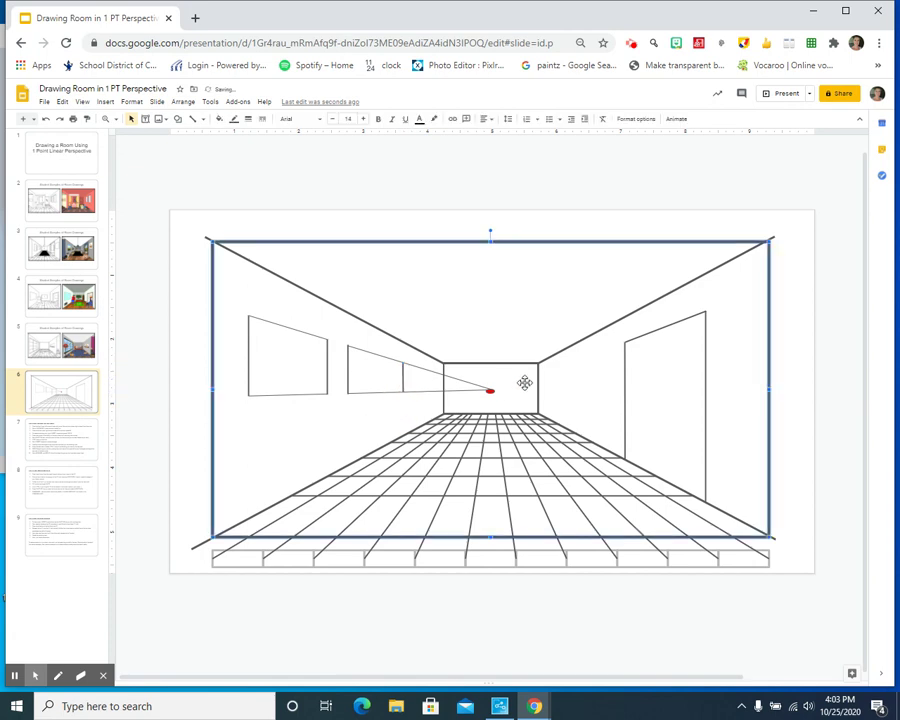
{"action": "left_click", "coordinate": [489, 387]}
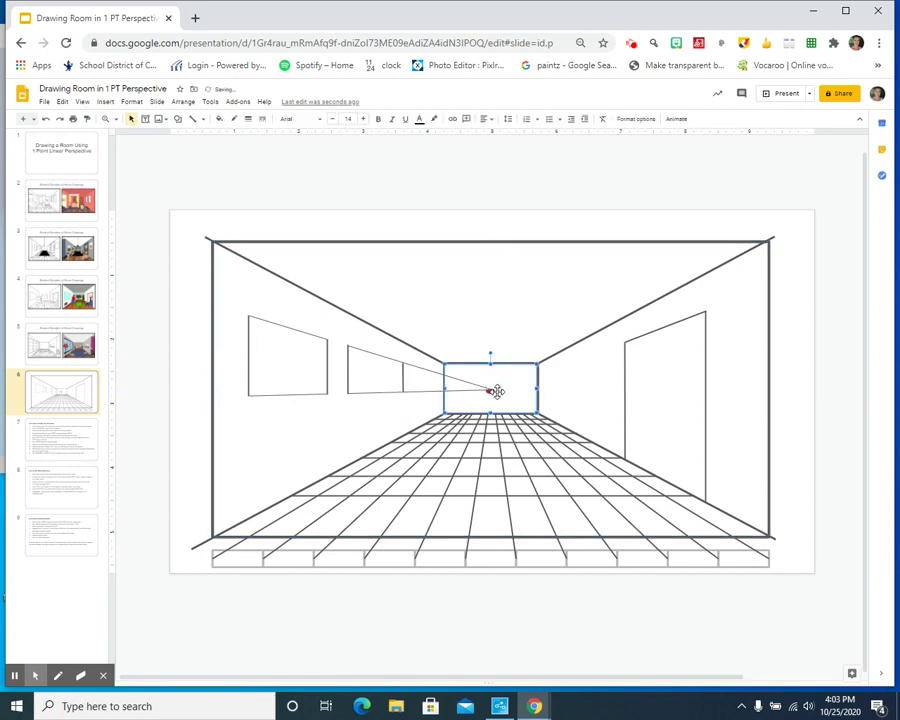
{"action": "left_click", "coordinate": [431, 375]}
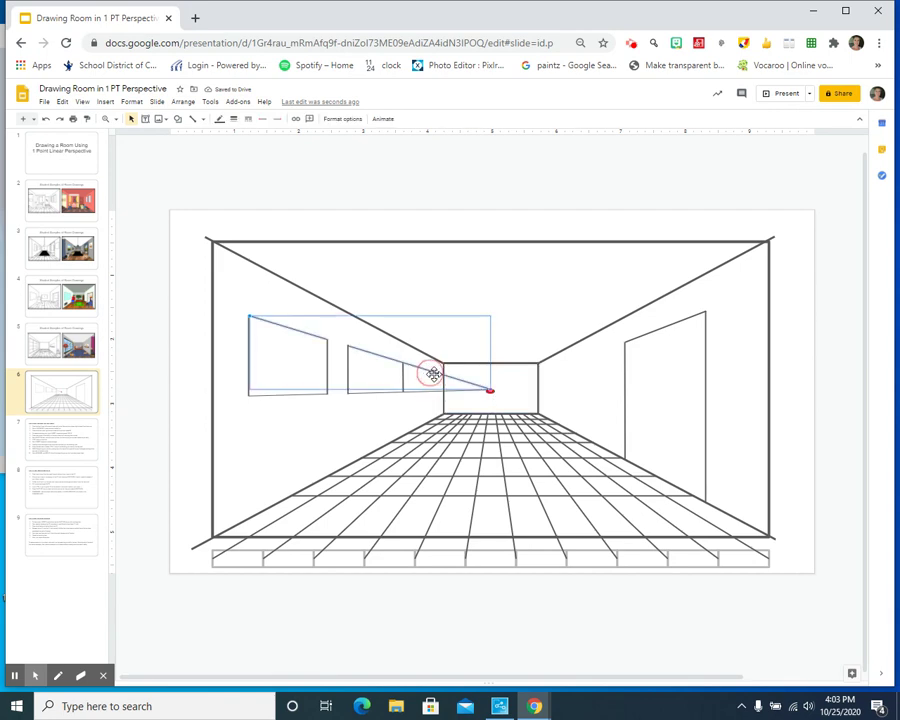
{"action": "left_click_drag", "start_coordinate": [424, 366], "coordinate": [374, 434]}
{"action": "left_click", "coordinate": [482, 410]}
{"action": "left_click", "coordinate": [485, 390]}
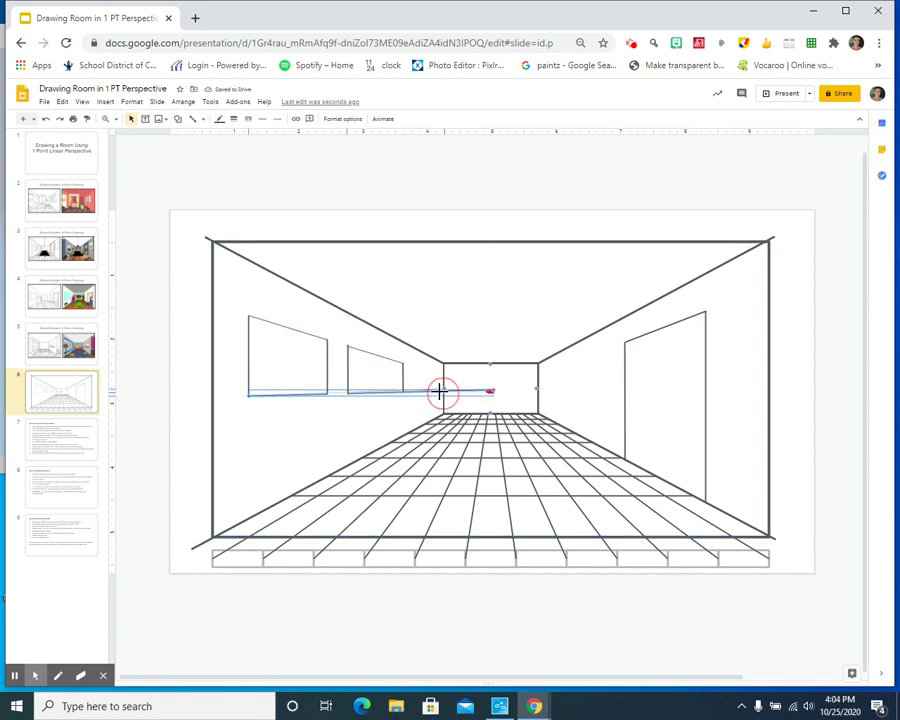
{"action": "left_click", "coordinate": [388, 414]}
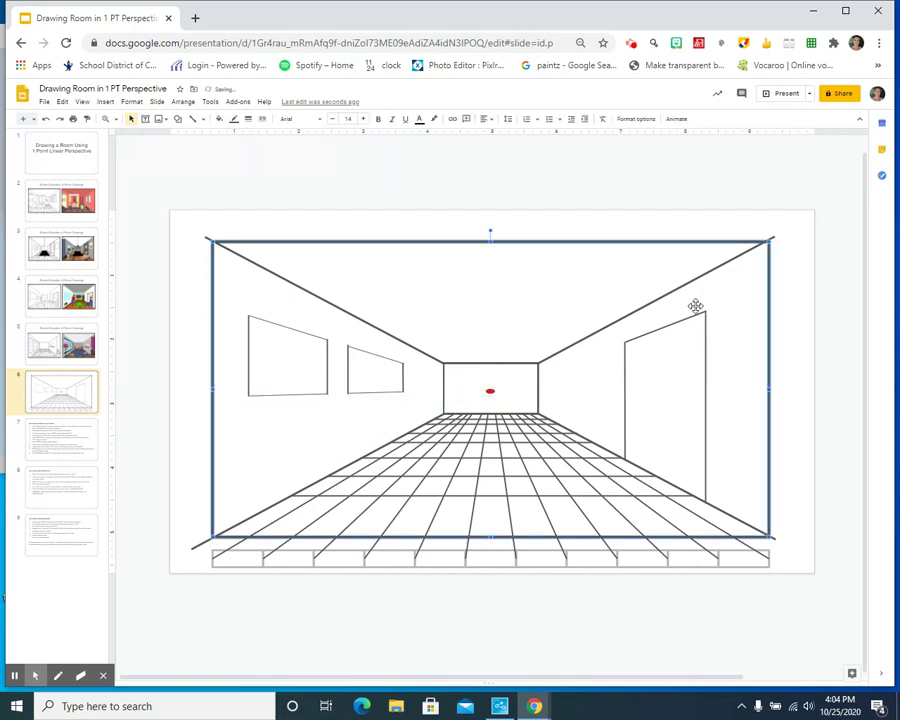